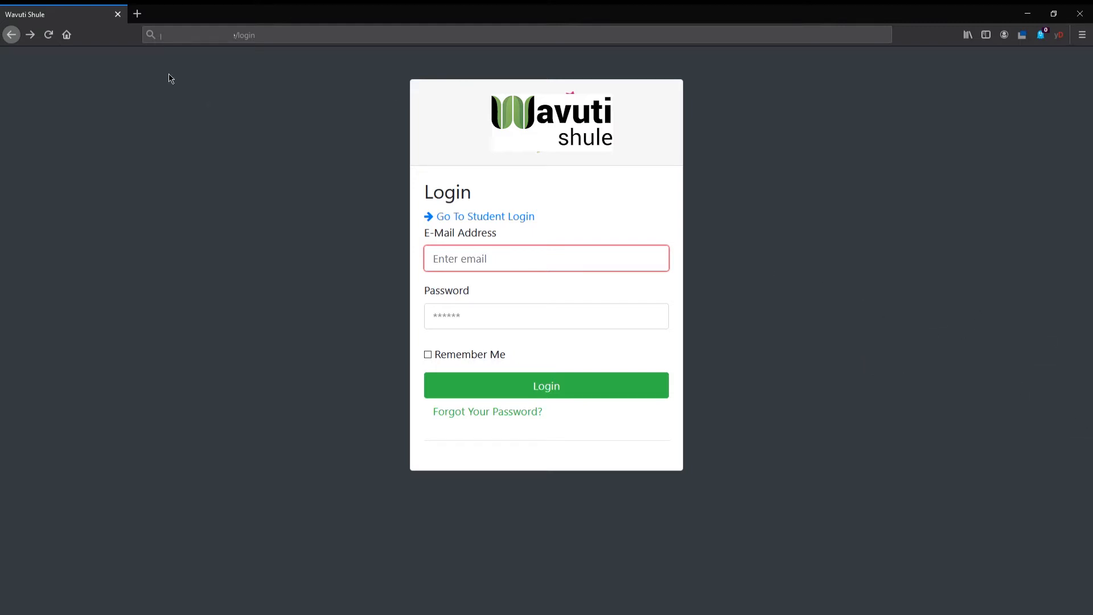
- Fill in the e-mail address on the password reset form and return to the login page without requesting the link
left_click(275, 35)
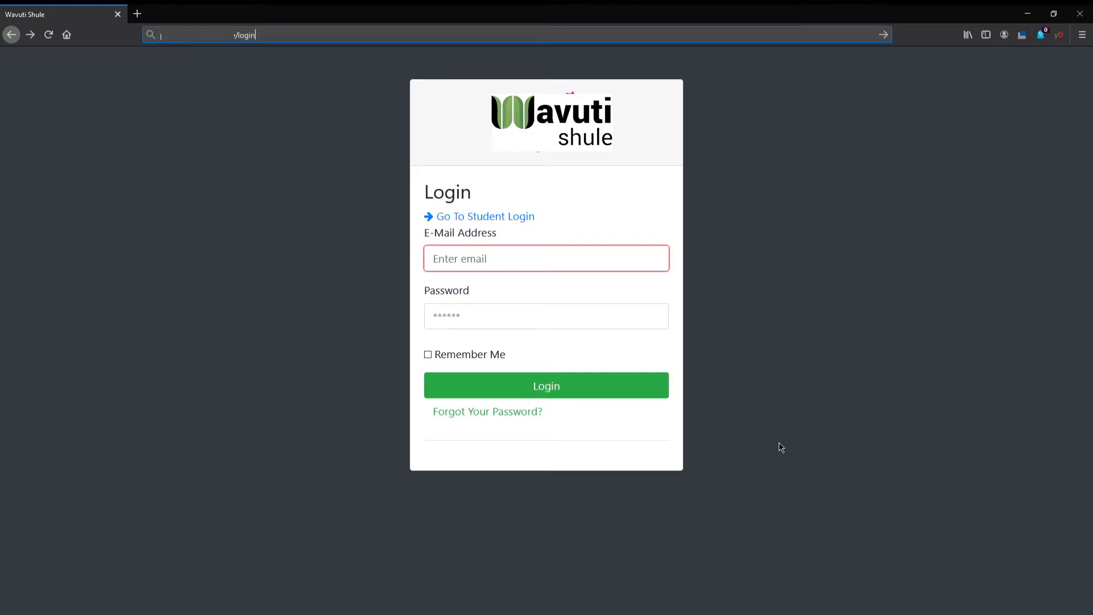
left_click(675, 235)
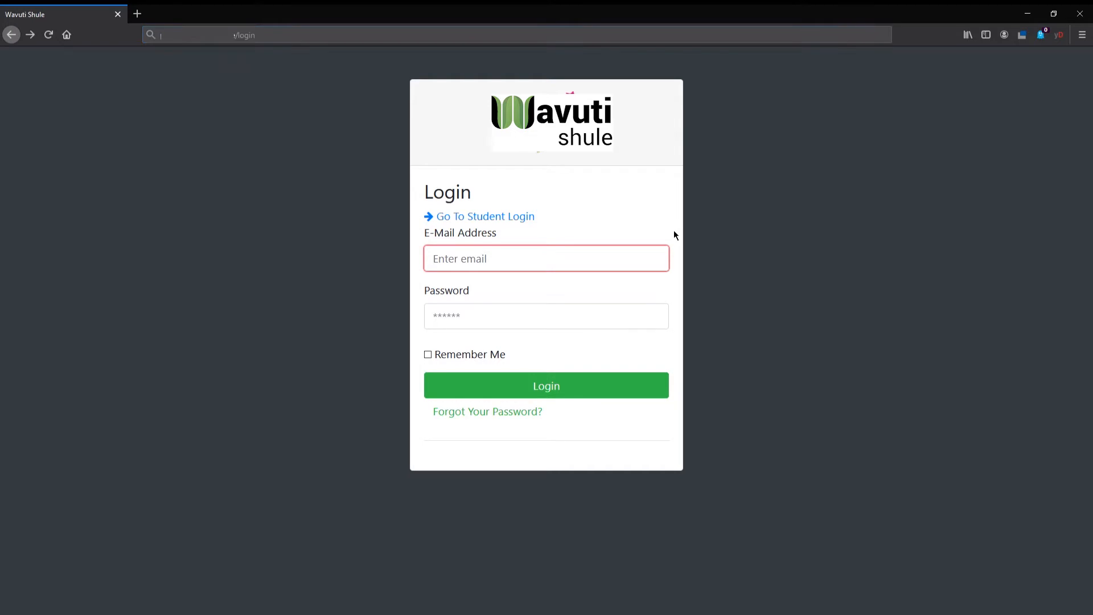
left_click(524, 421)
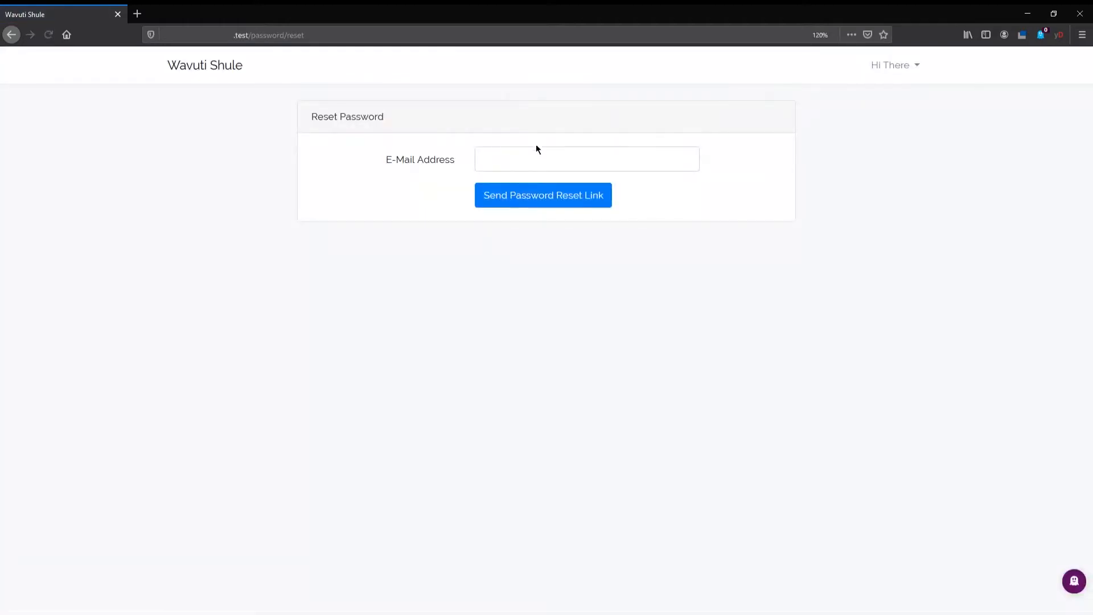
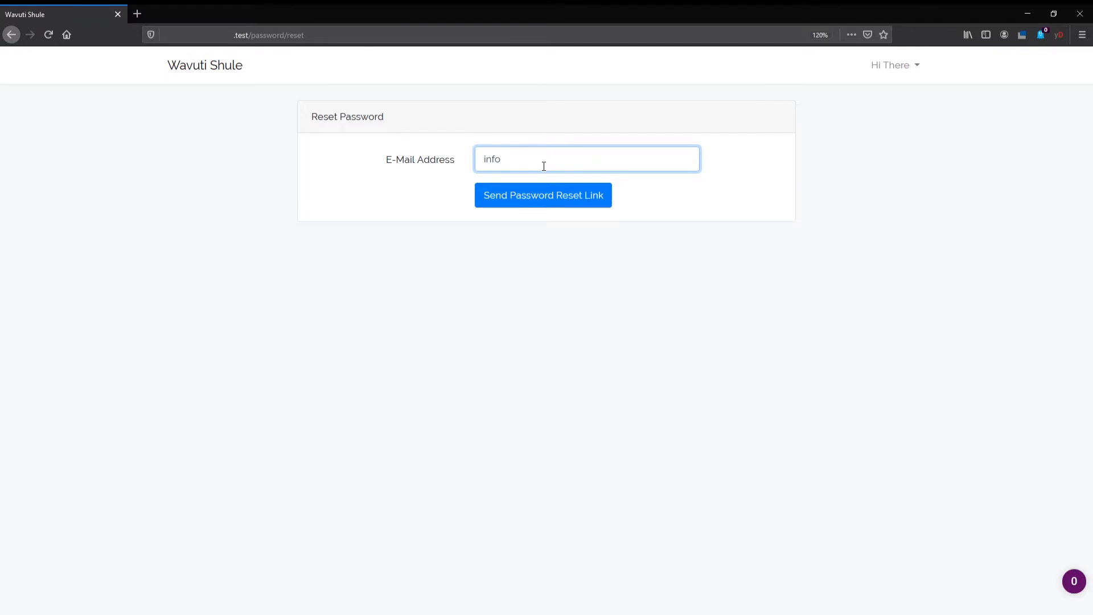
key("alt+Left")
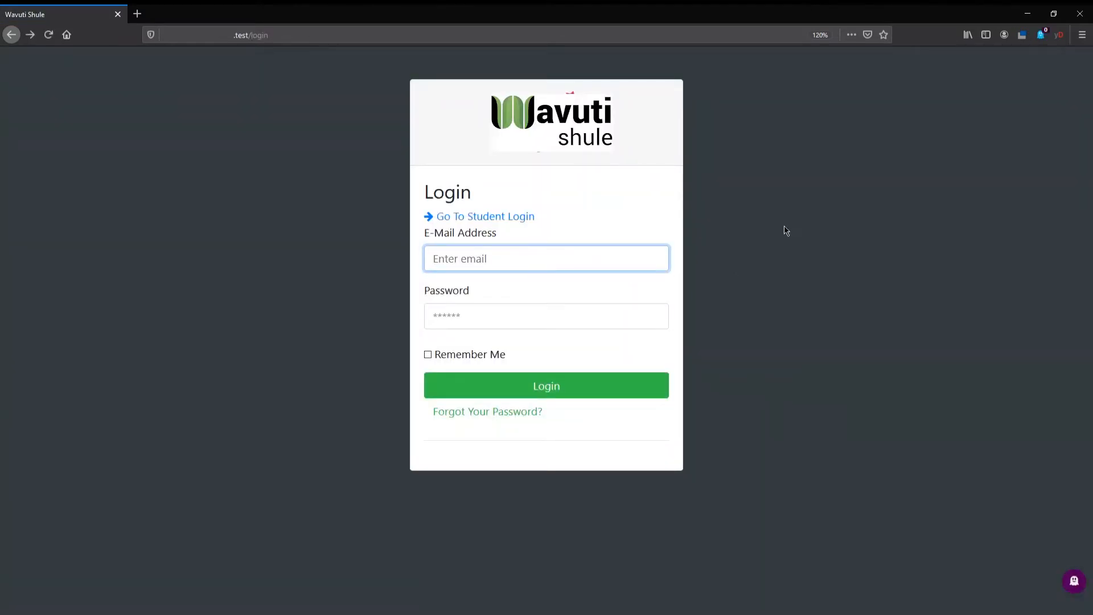
- Log in as the teacher by entering the account's e-mail address and password
left_click(797, 289)
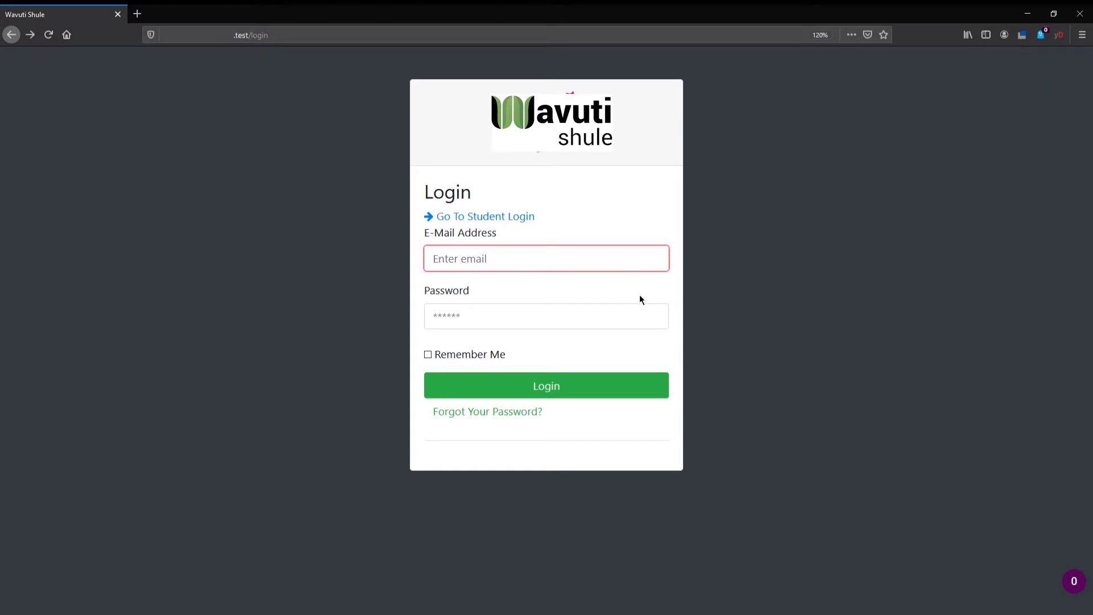
left_click(529, 265)
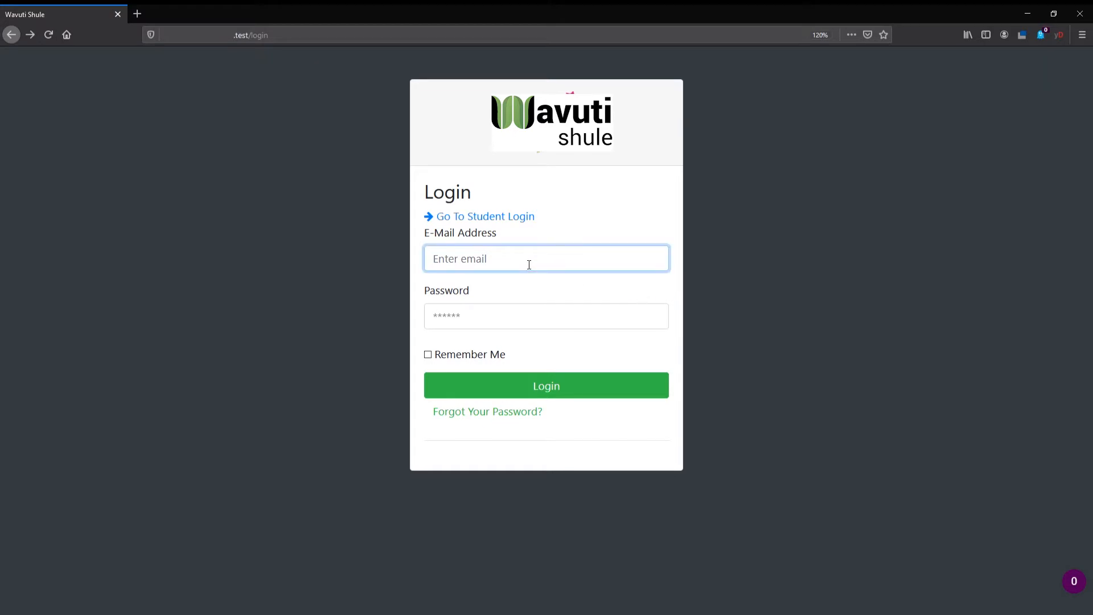
left_click(714, 293)
left_click(539, 317)
type("1234567")
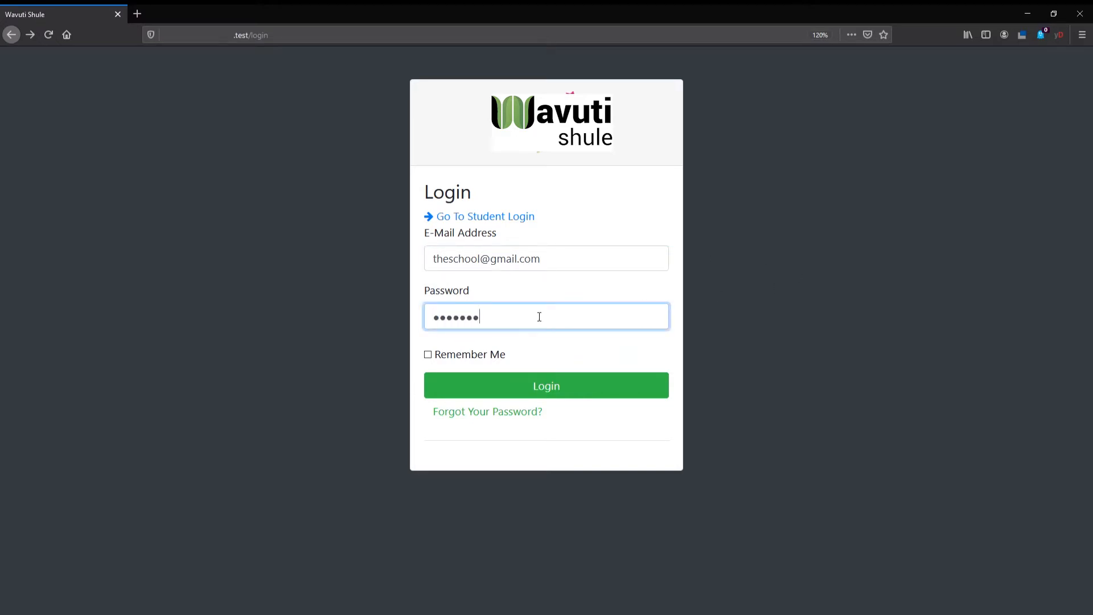
left_click(825, 294)
left_click(585, 392)
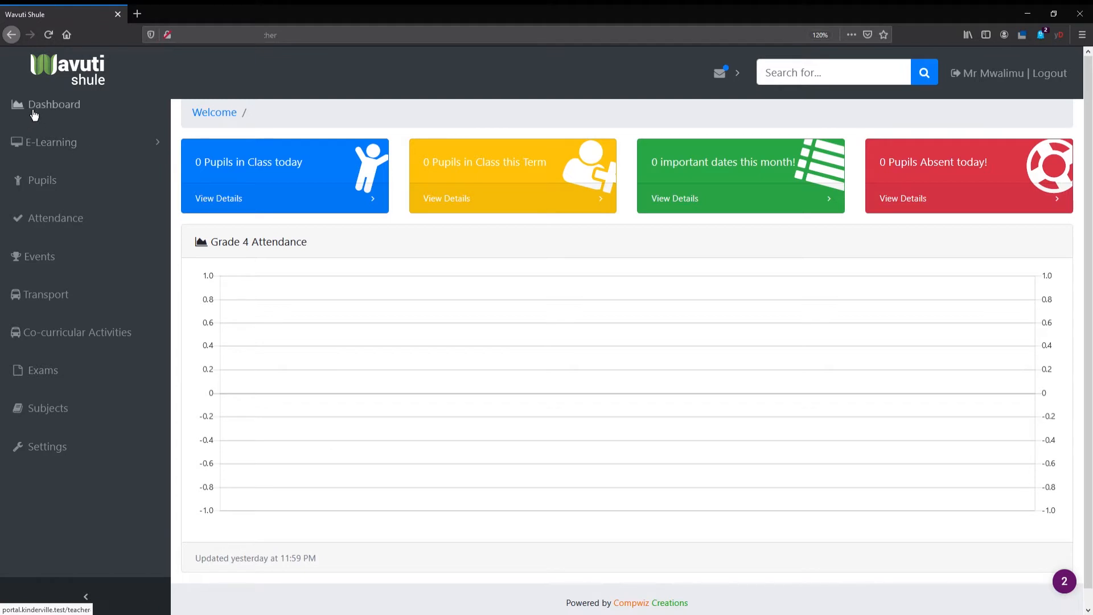
left_click(52, 154)
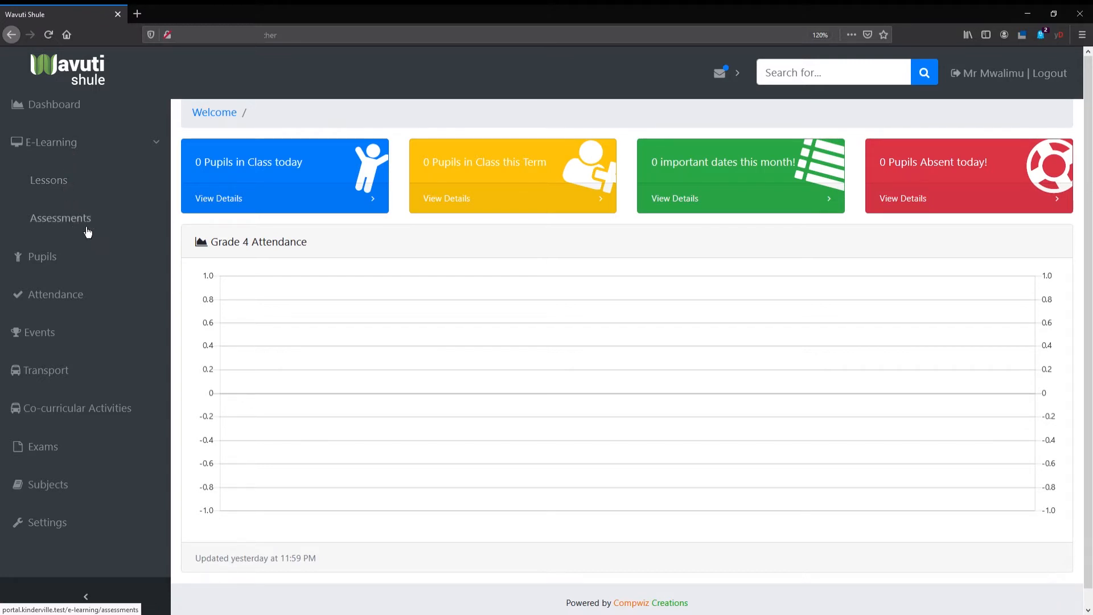
left_click(54, 183)
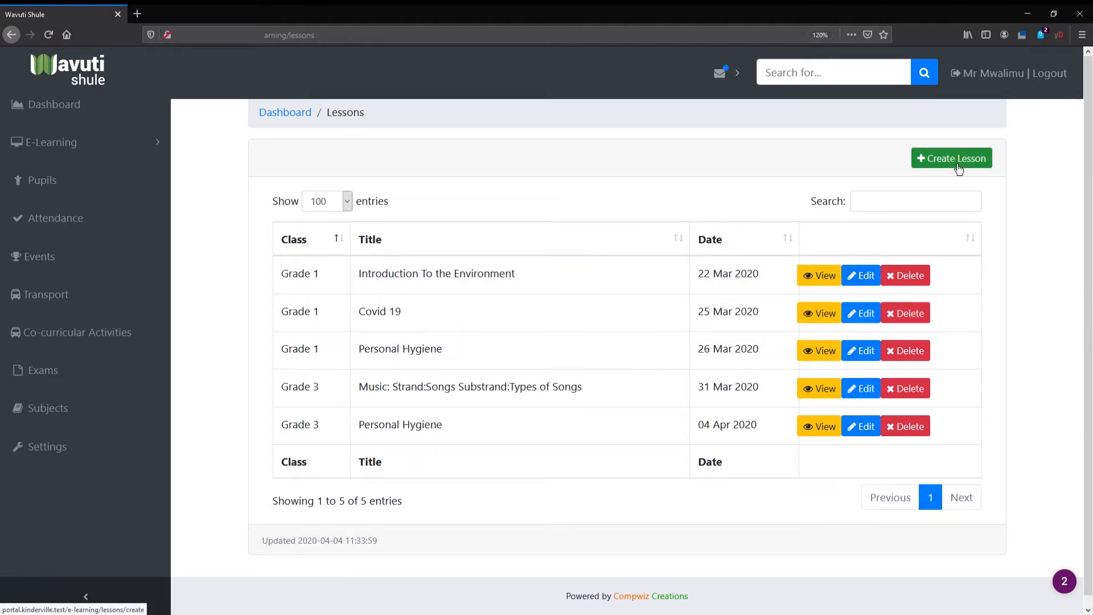
left_click(941, 165)
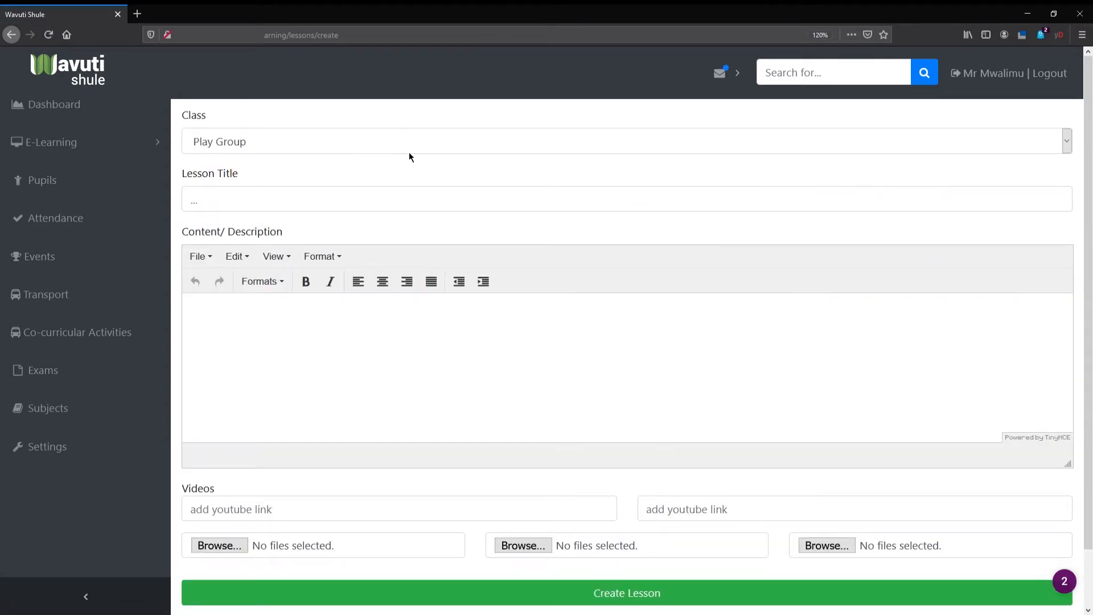
left_click(390, 152)
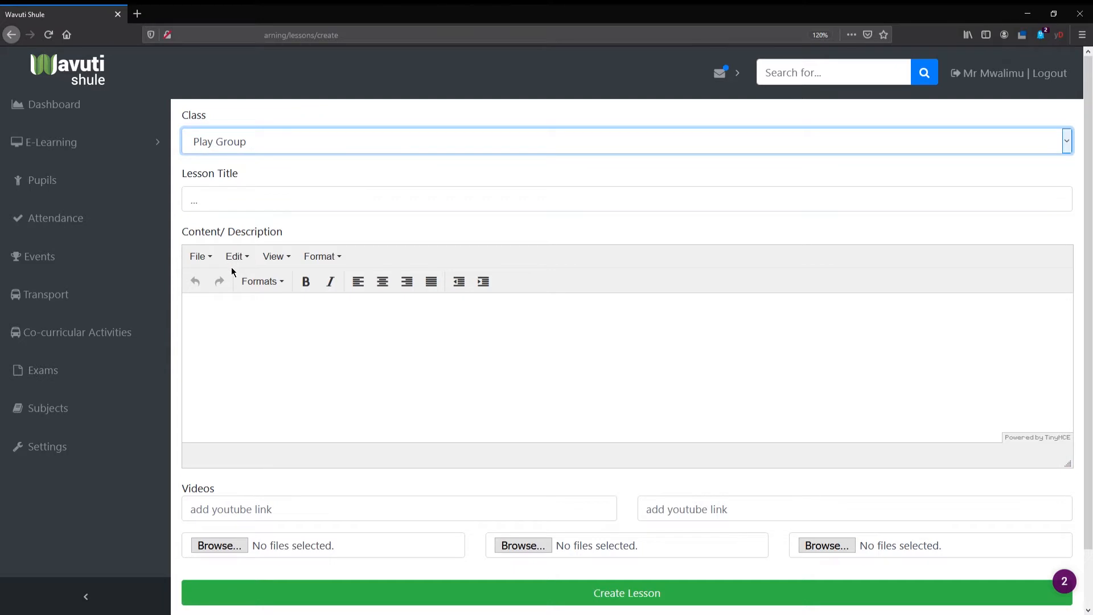
left_click(215, 282)
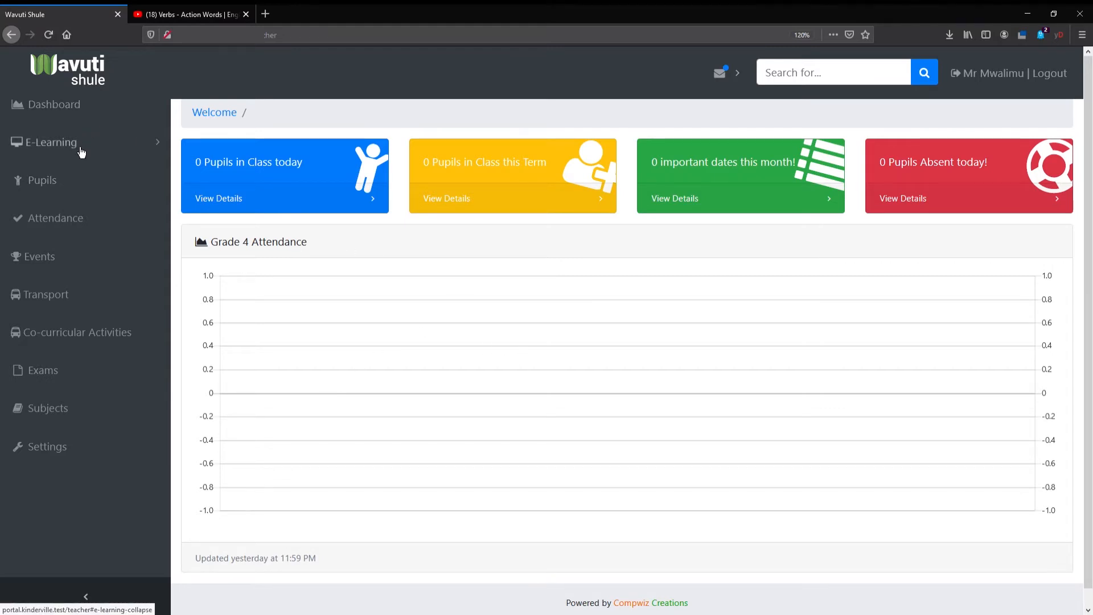
- Start a new e-learning lesson, setting its class to Grade 3 and its title to Verbs
left_click(81, 151)
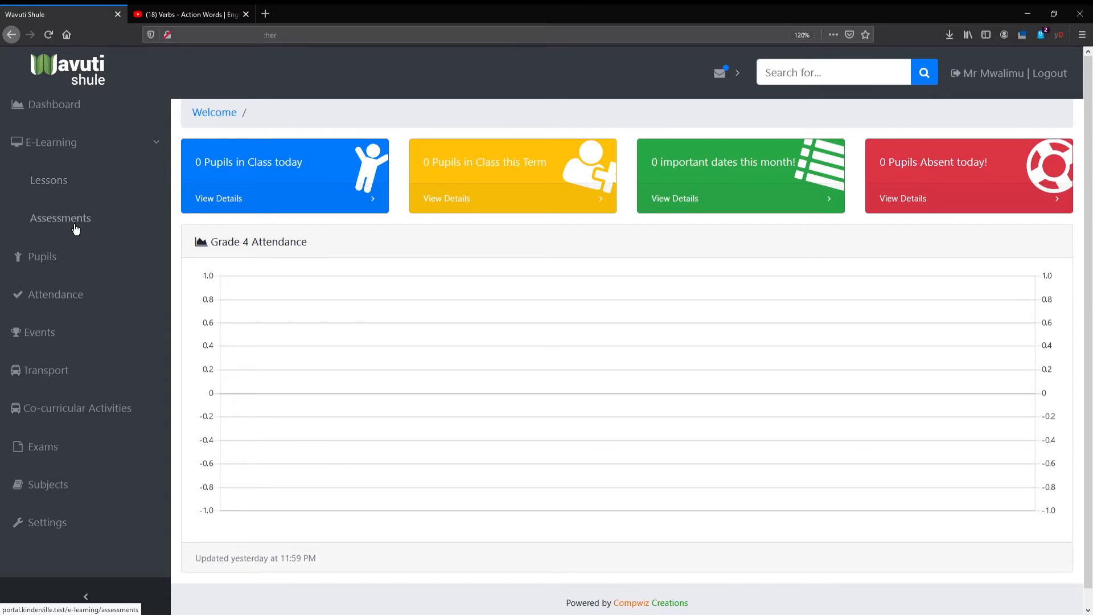
left_click(64, 187)
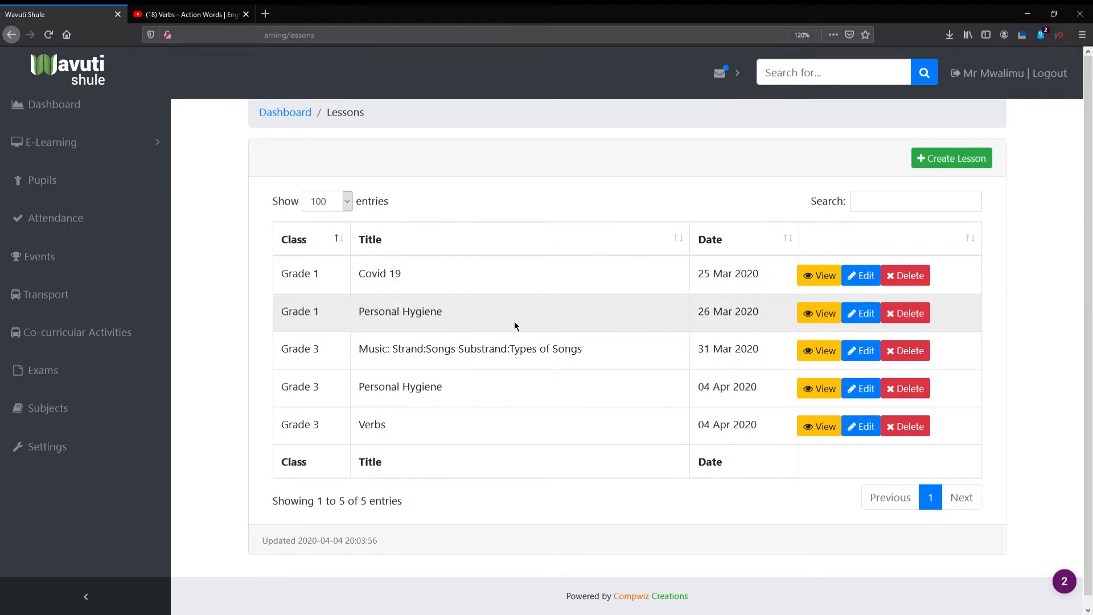
left_click(955, 166)
left_click(351, 143)
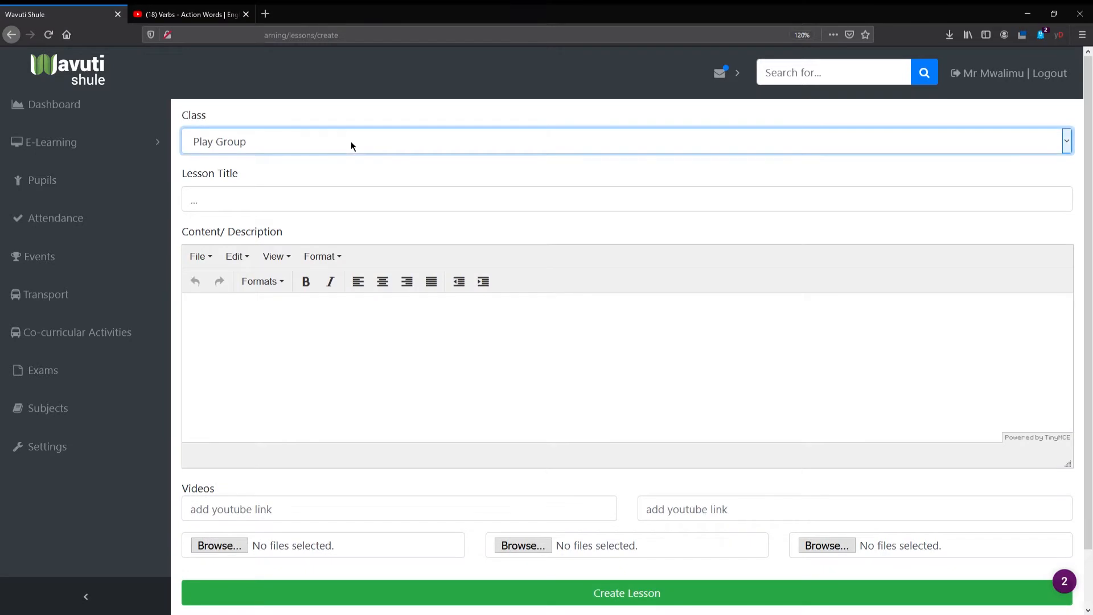
left_click(230, 280)
left_click(232, 202)
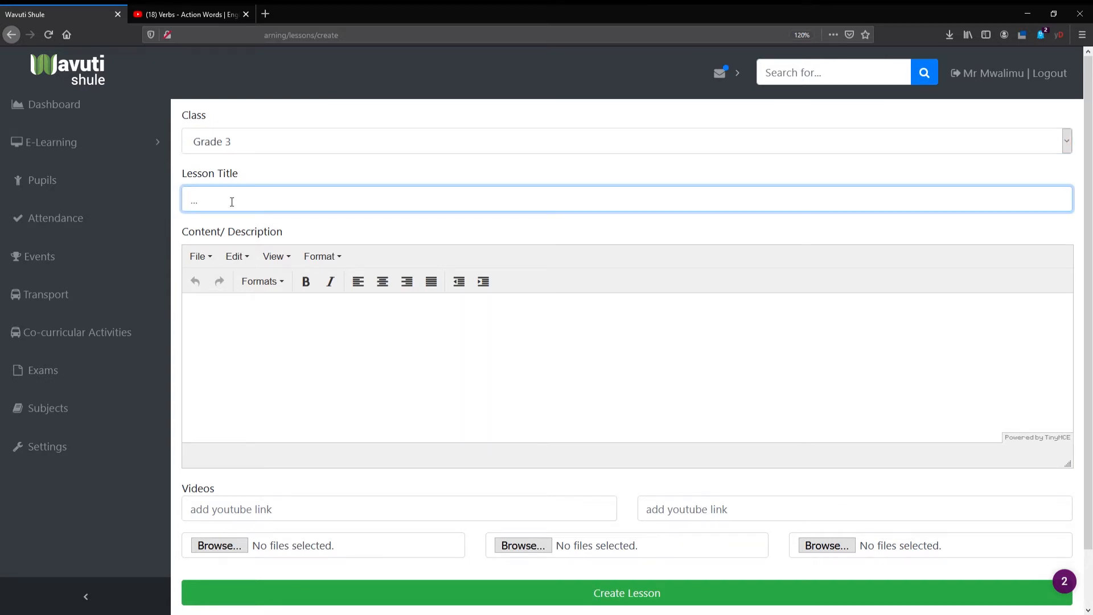
type("Verbs")
- Write "Verbs are doing words" in the lesson's content description
left_click(303, 338)
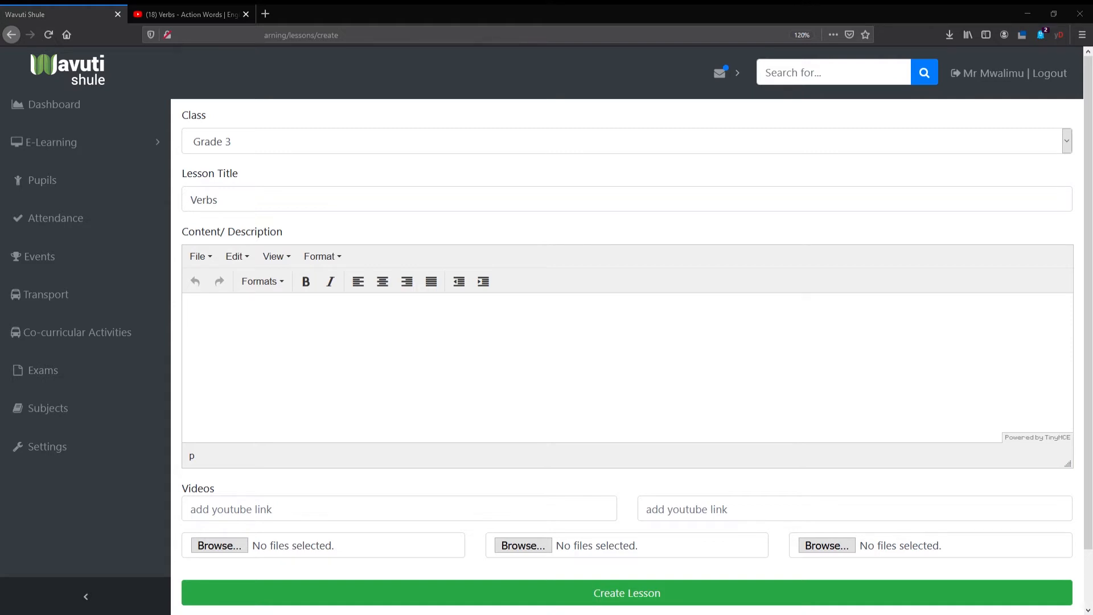
left_click(229, 324)
type("Ver")
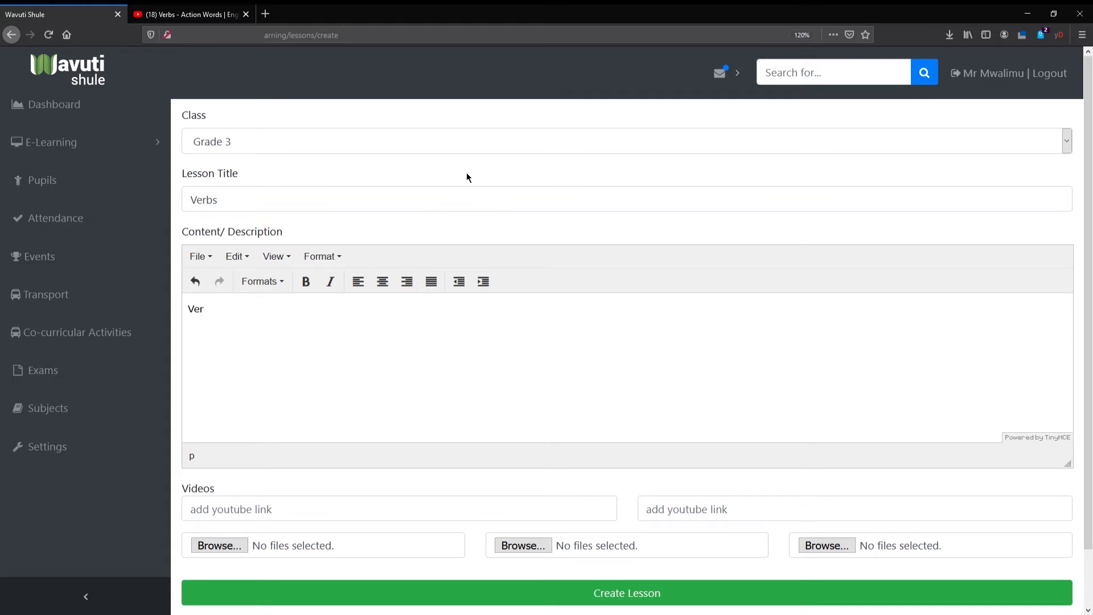
type("bs are doin wo")
key("BackSpace")
key("BackSpace")
type("g words.")
- Replace the whole content description with the copied "What is a verb?" article
key("ctrl+a")
key("ctrl+v")
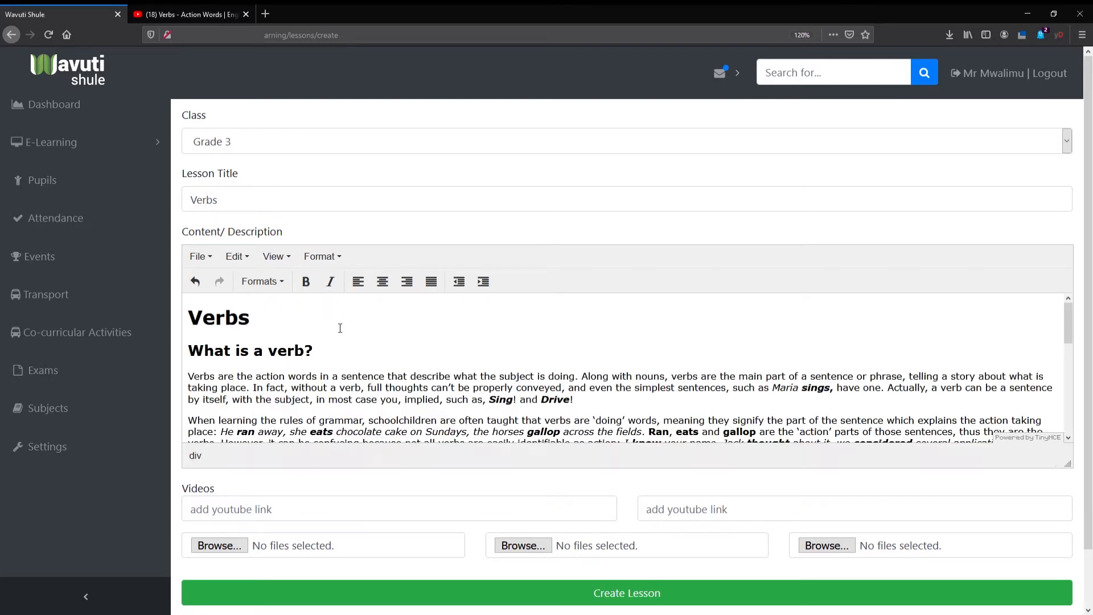
scroll(421, 364, "down", 15)
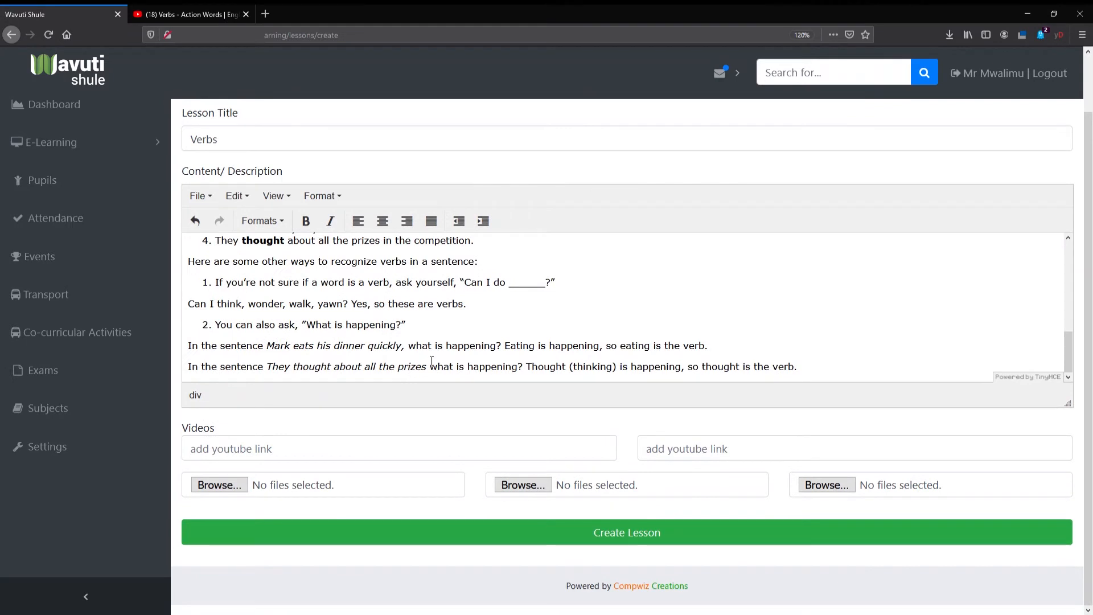
left_click(254, 451)
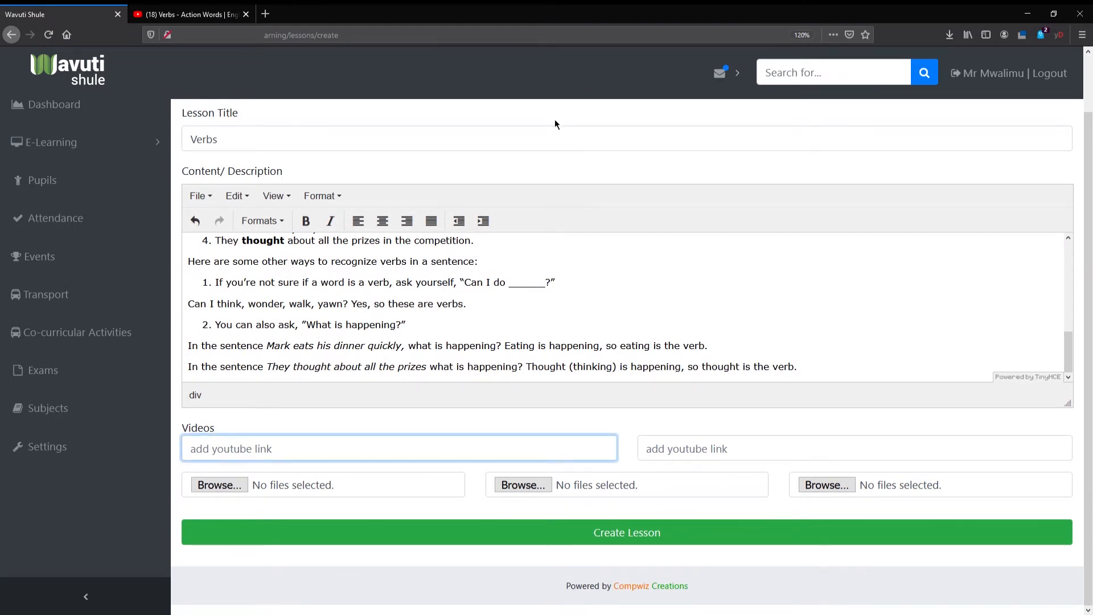
left_click(268, 422)
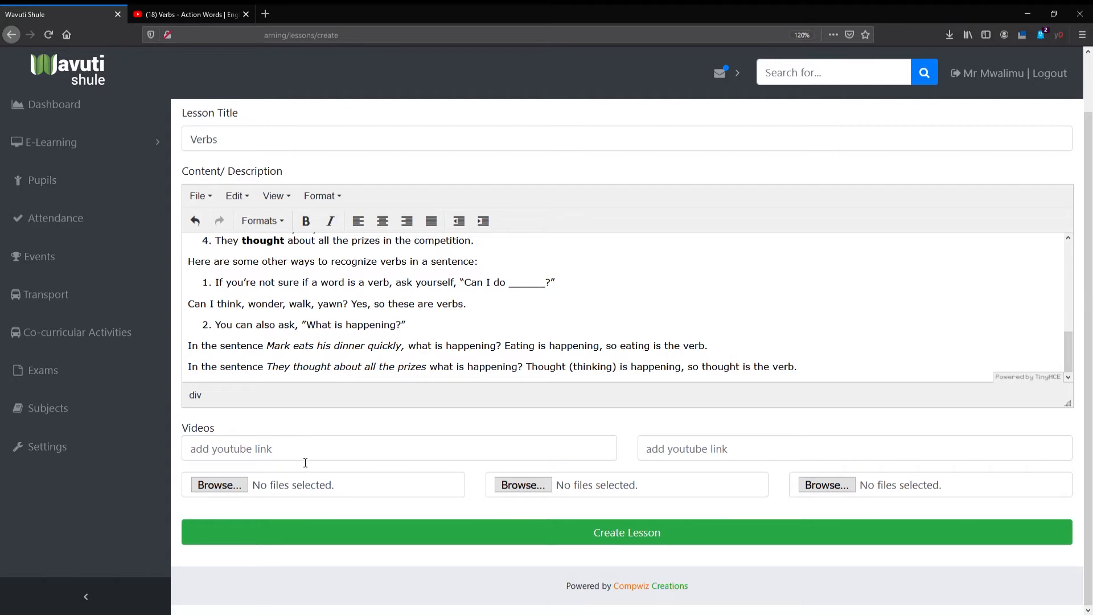
left_click(176, 16)
left_click(392, 42)
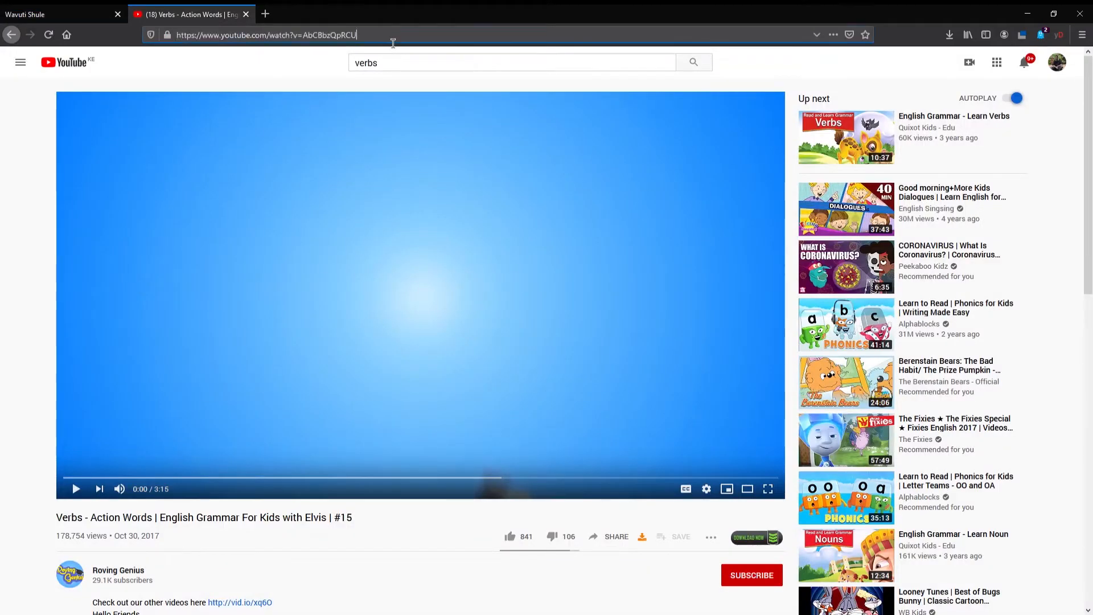
key("ctrl+a")
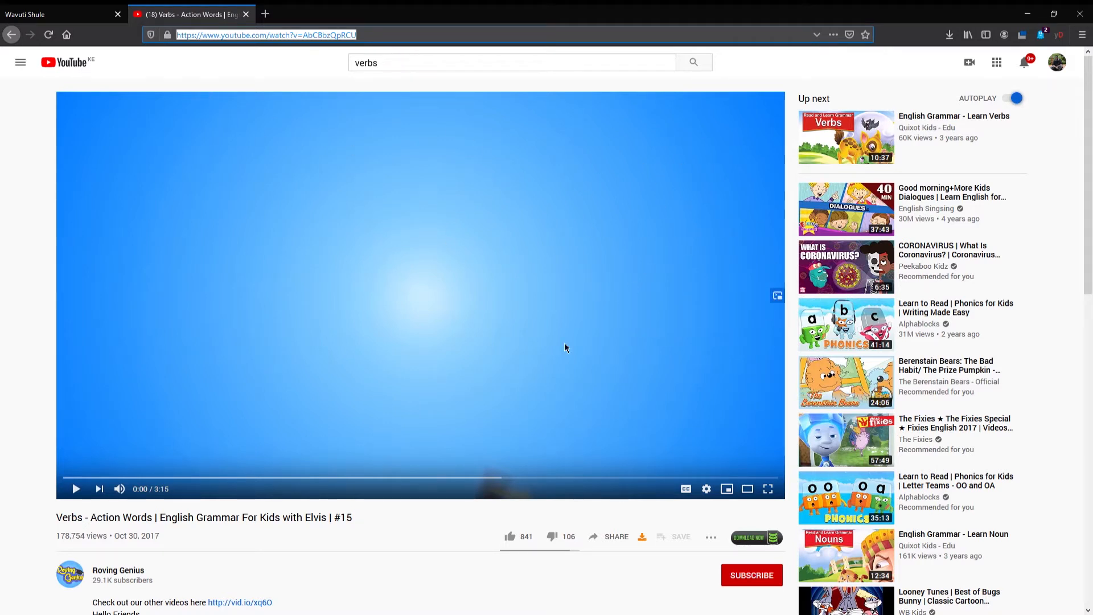
left_click(57, 14)
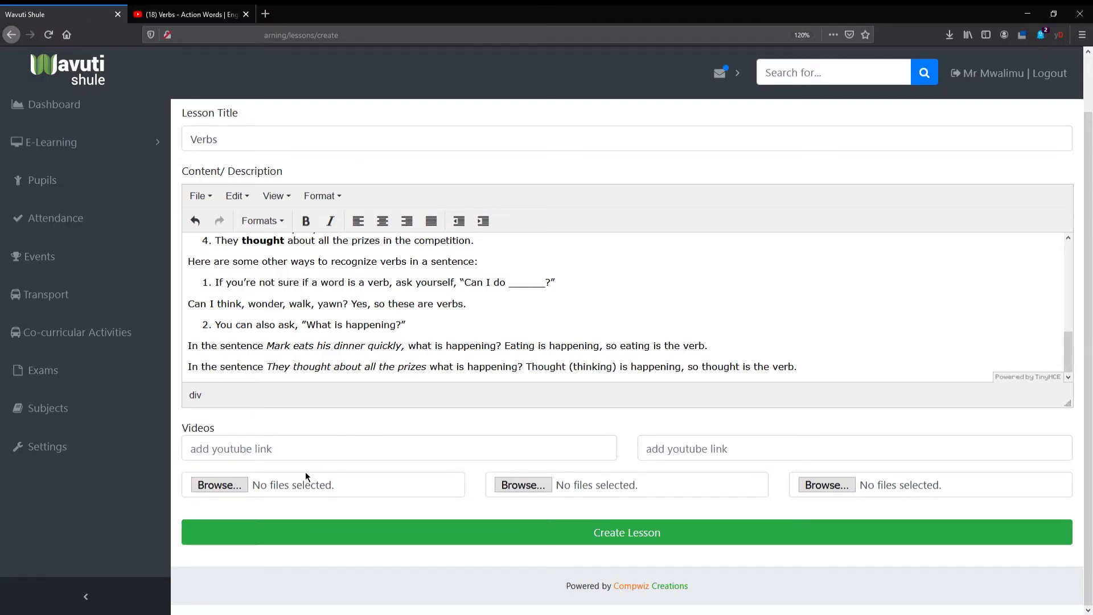
left_click(314, 458)
type("https://www.youtube.com/embed/AbCBbzQpRCU")
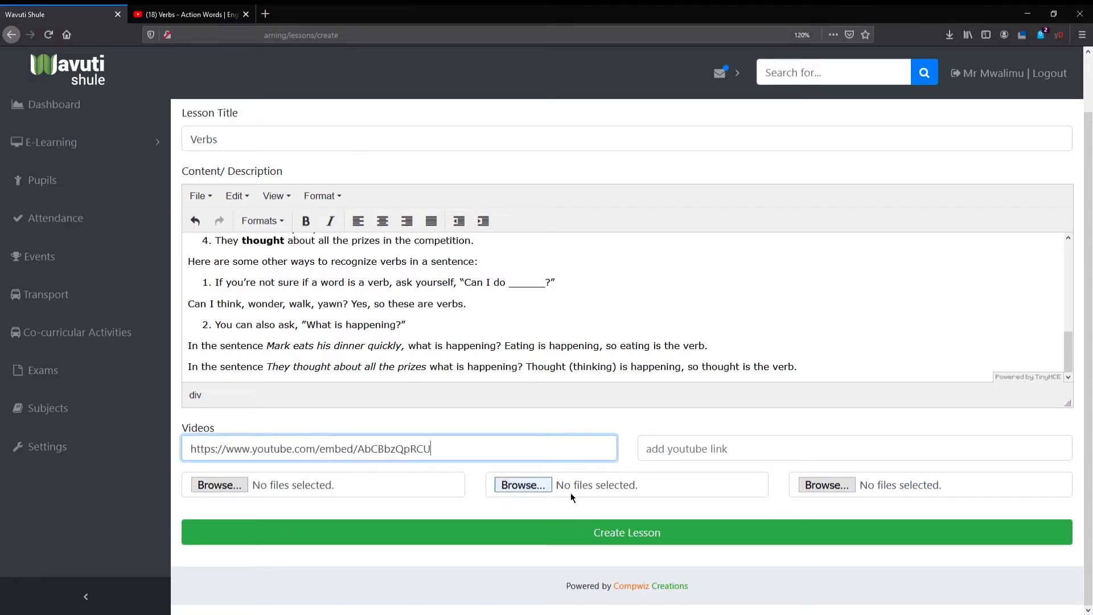
left_click(397, 571)
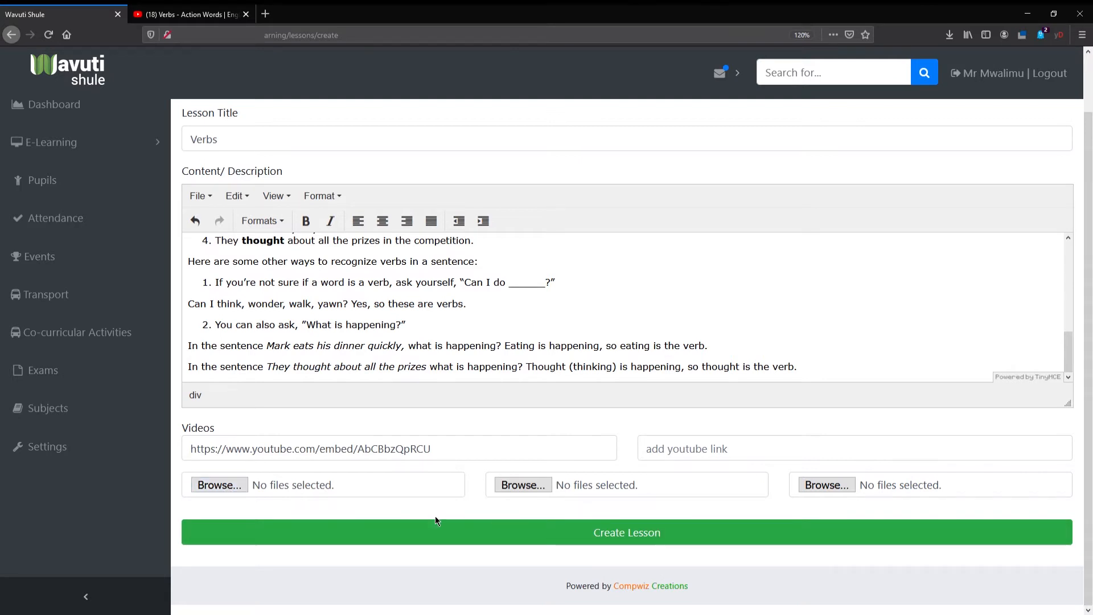
- Attach End of Term 1 2020 Newsletter.pdf as the first file and create the lesson
left_click(230, 486)
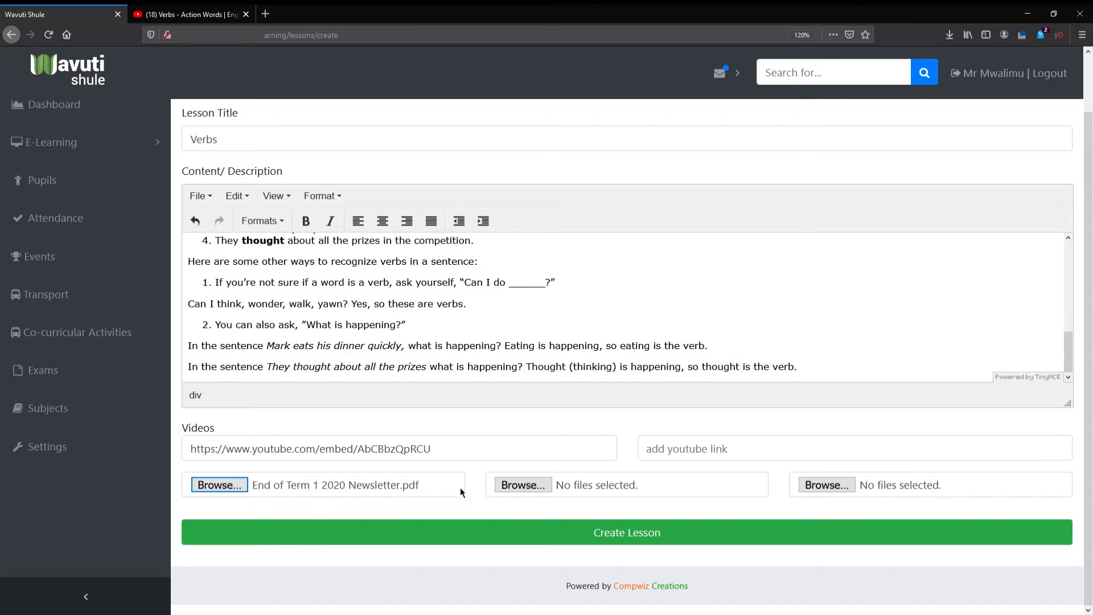
scroll(459, 314, "up", 10)
scroll(459, 314, "down", 10)
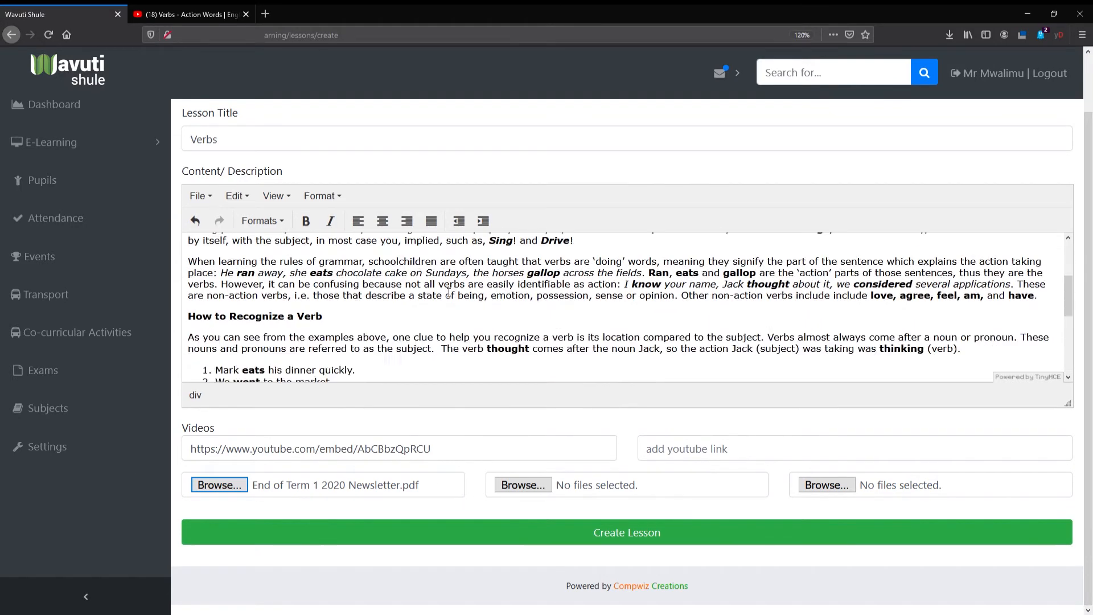
scroll(443, 188, "up", 1)
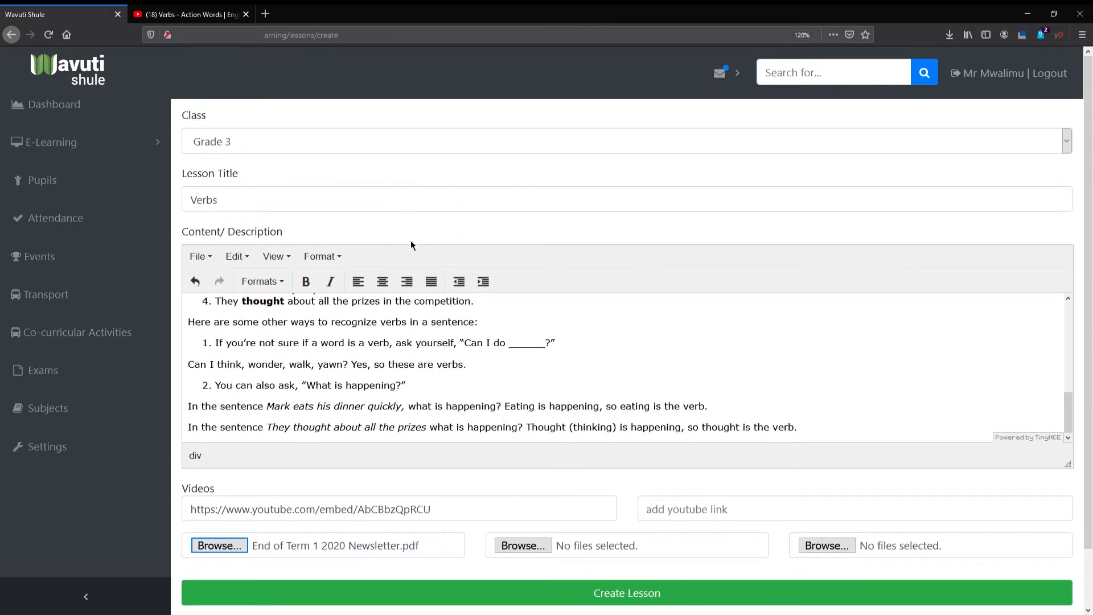
scroll(411, 241, "down", 1)
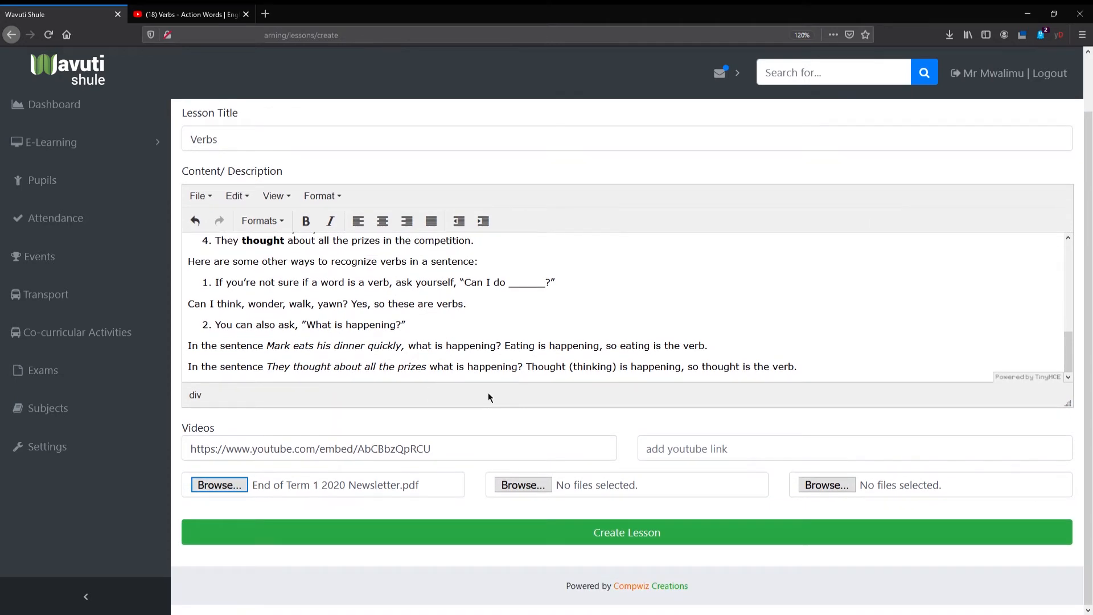
left_click(472, 543)
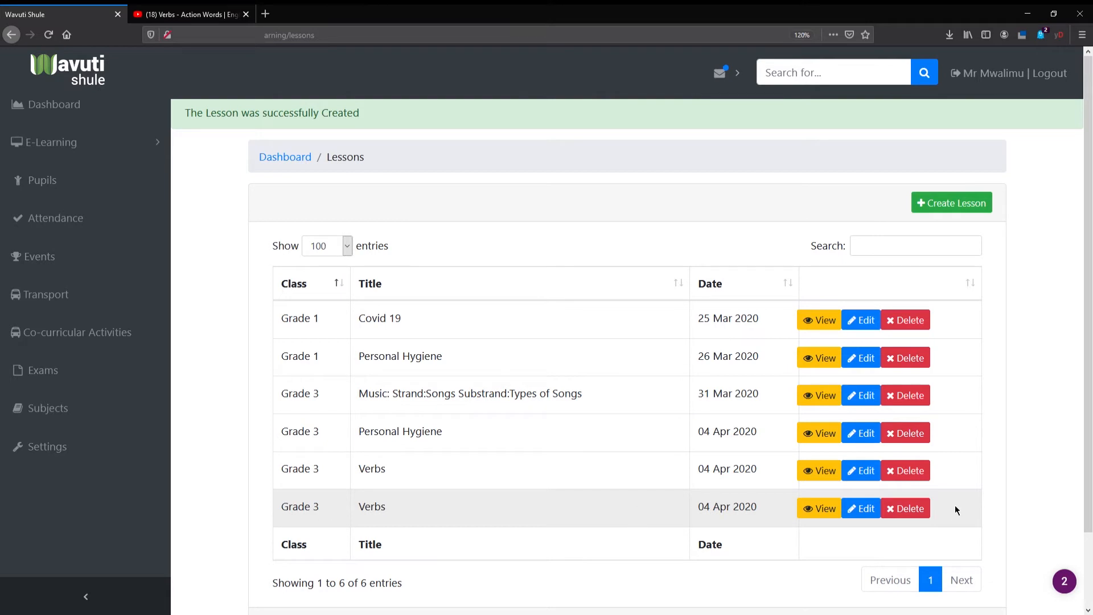
- View the newly created Grade 3 Verbs lesson and examine its text, embedded video and attached file
left_click(824, 510)
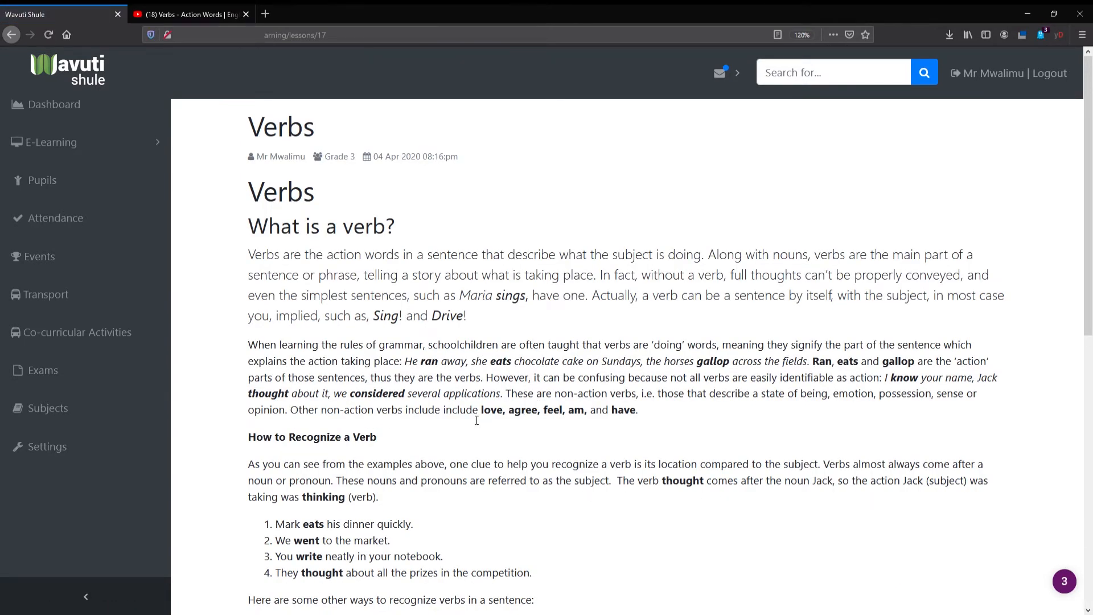
scroll(473, 421, "down", 3)
scroll(473, 421, "down", 2)
scroll(454, 362, "up", 3)
scroll(454, 361, "up", 2)
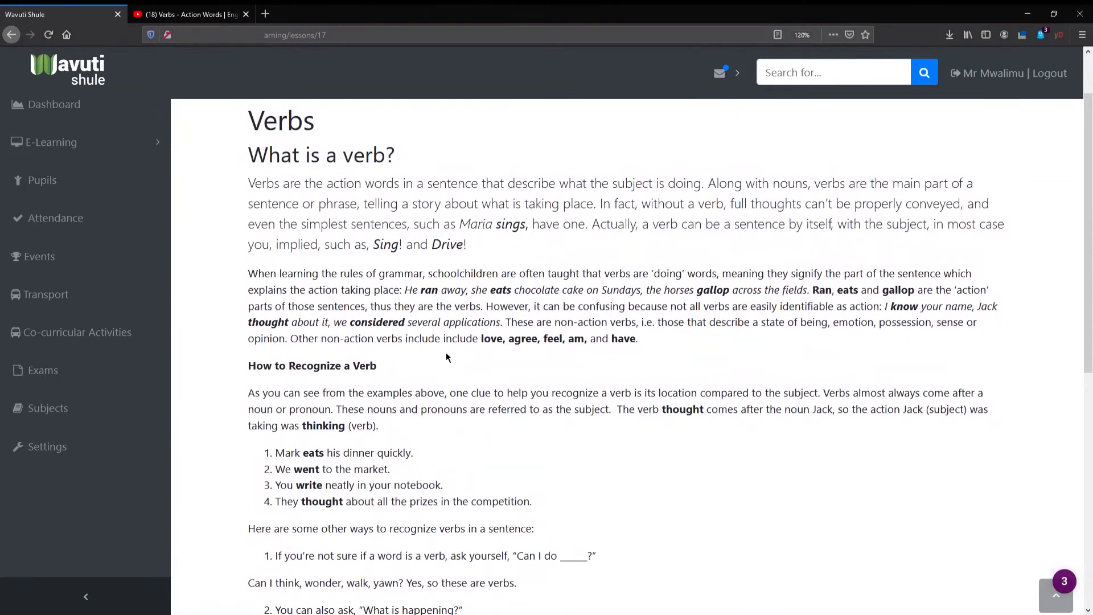
scroll(454, 362, "down", 1)
scroll(454, 361, "down", 5)
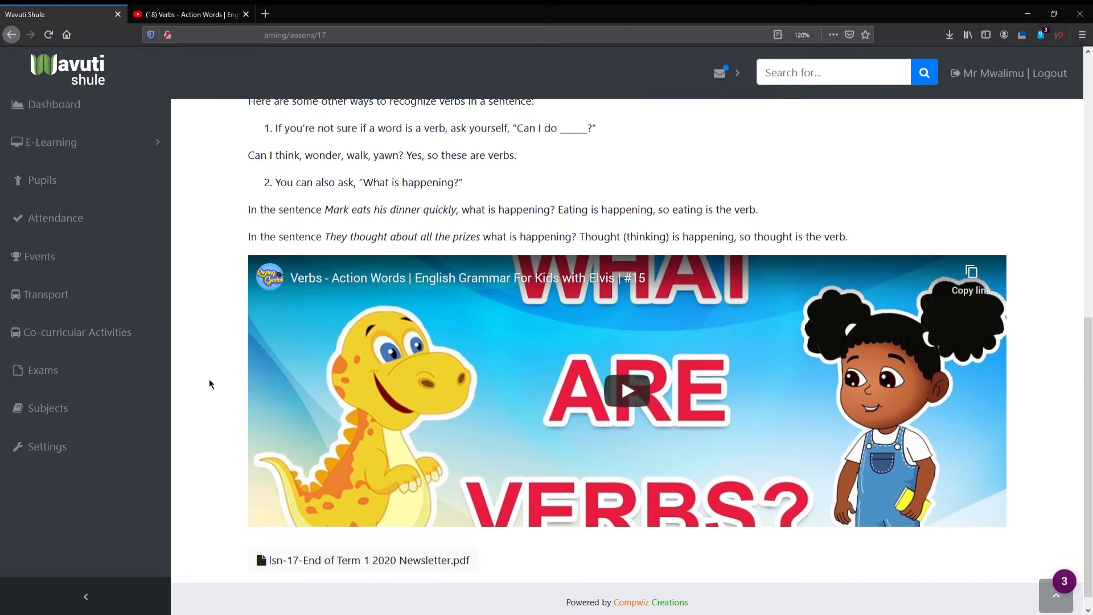
- Download the attached End of Term 1 2020 Newsletter.pdf from the Verbs lesson page
scroll(646, 549, "down", 1)
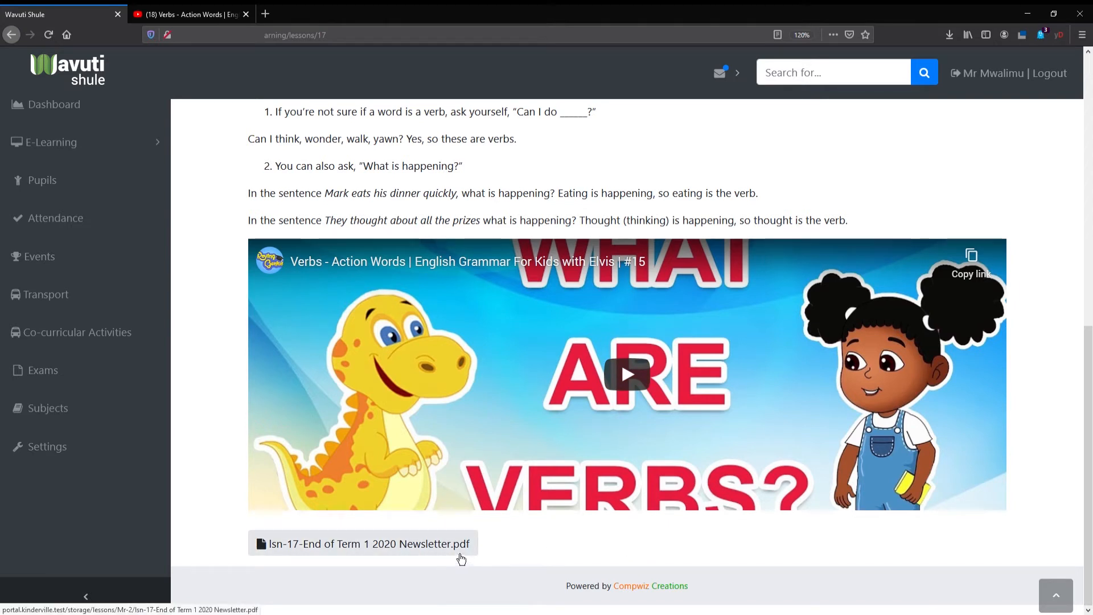
left_click(460, 558)
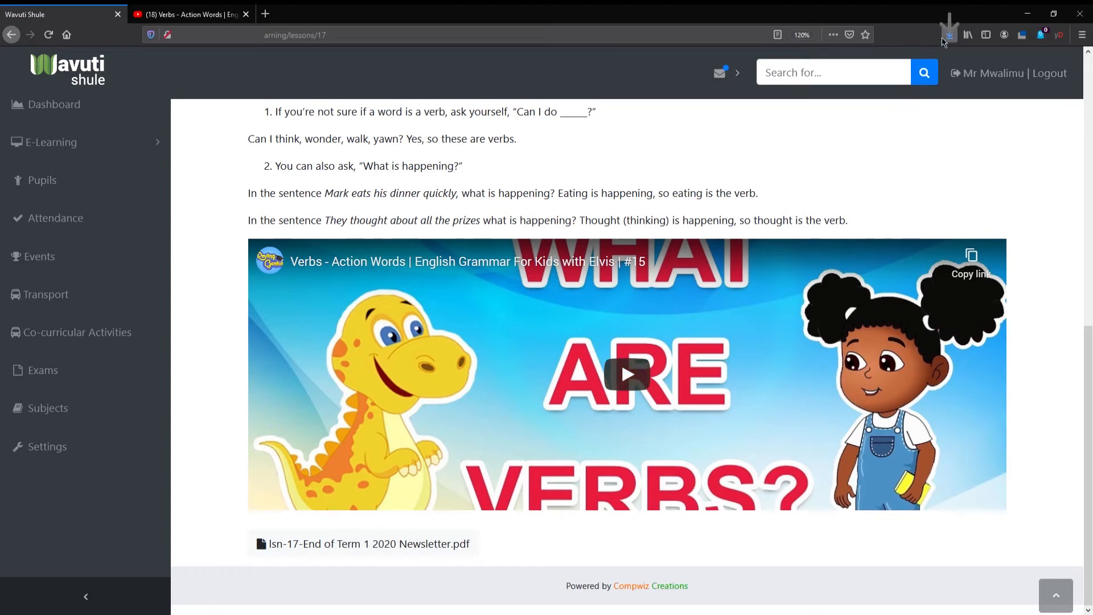
left_click(805, 80)
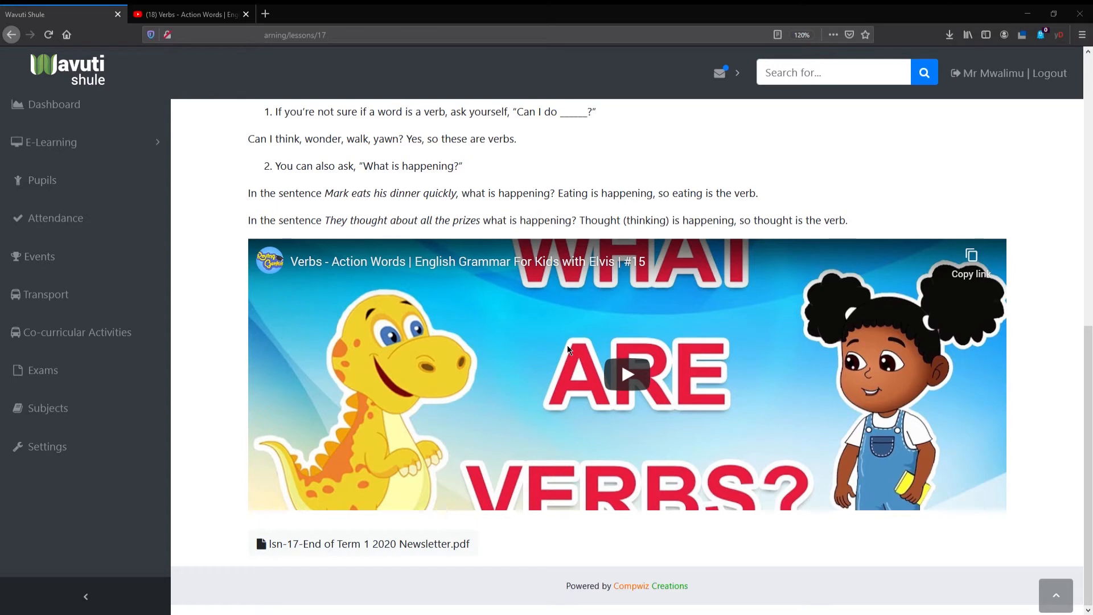
left_click(1021, 10)
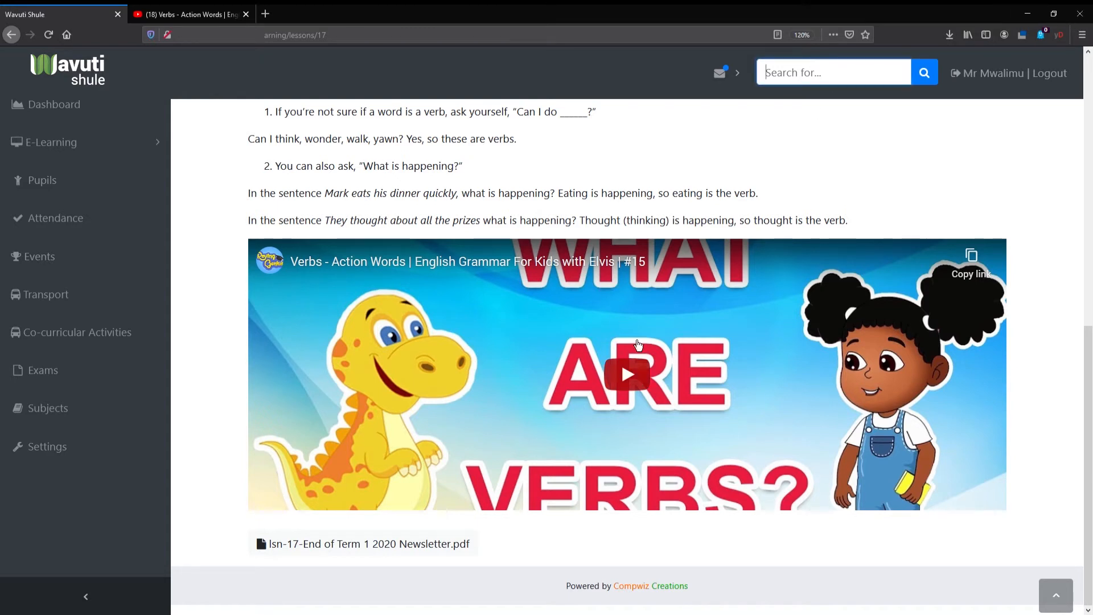
- Go to the e-learning lessons list and edit the last listed Grade 3 Verbs lesson
left_click(137, 148)
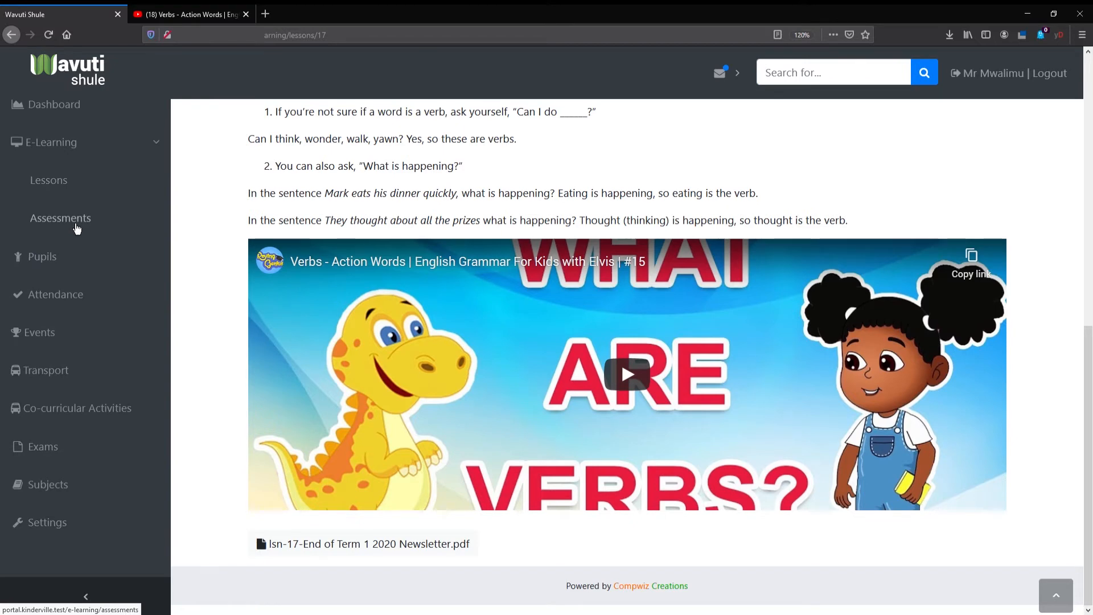
left_click(72, 189)
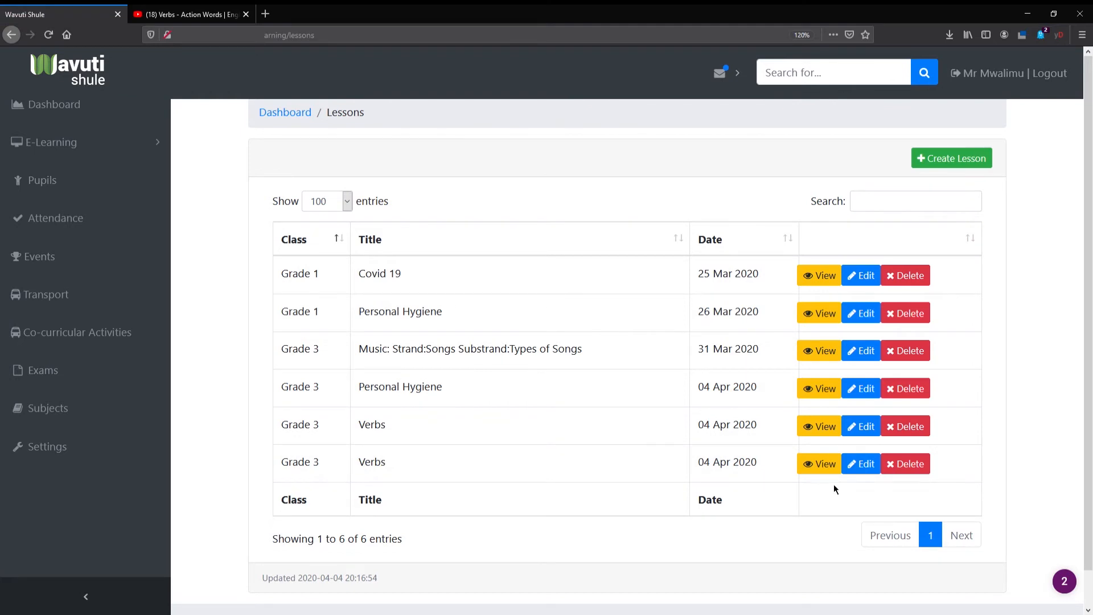
left_click(860, 463)
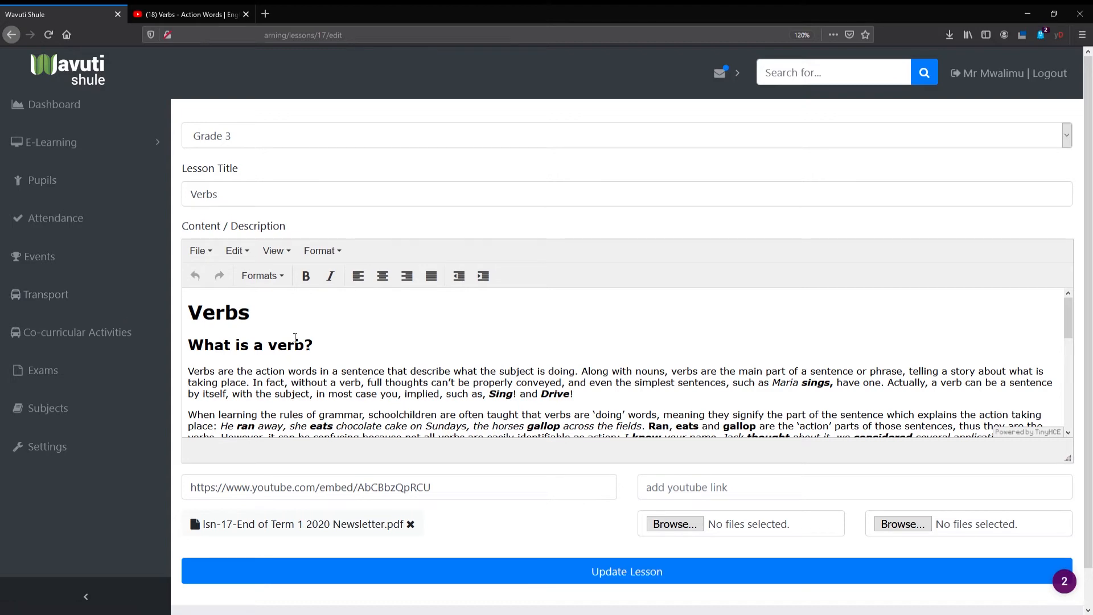
- Remove the "Verbs" heading above "What is a verb?" from the content description, then update the lesson and review its page
left_click(310, 312)
left_click_drag(310, 312, 185, 312)
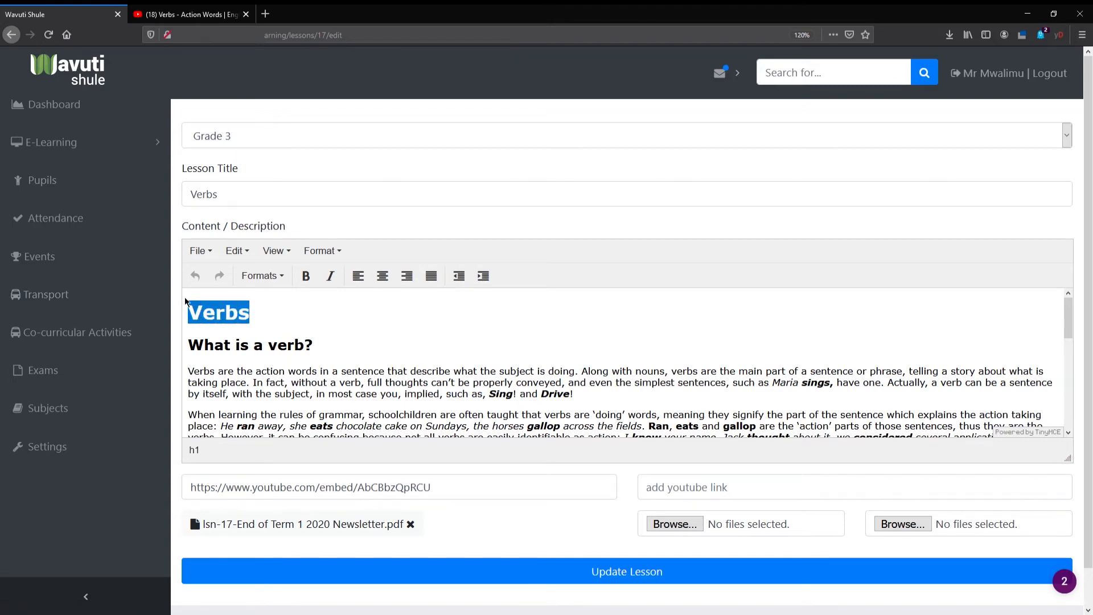
key("Delete")
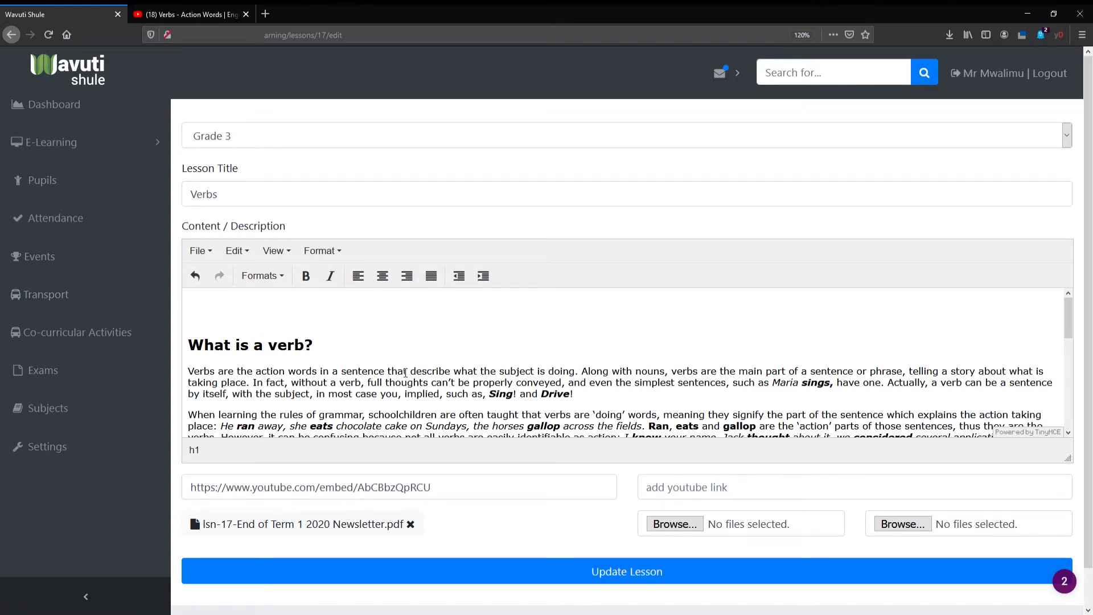
key("Delete")
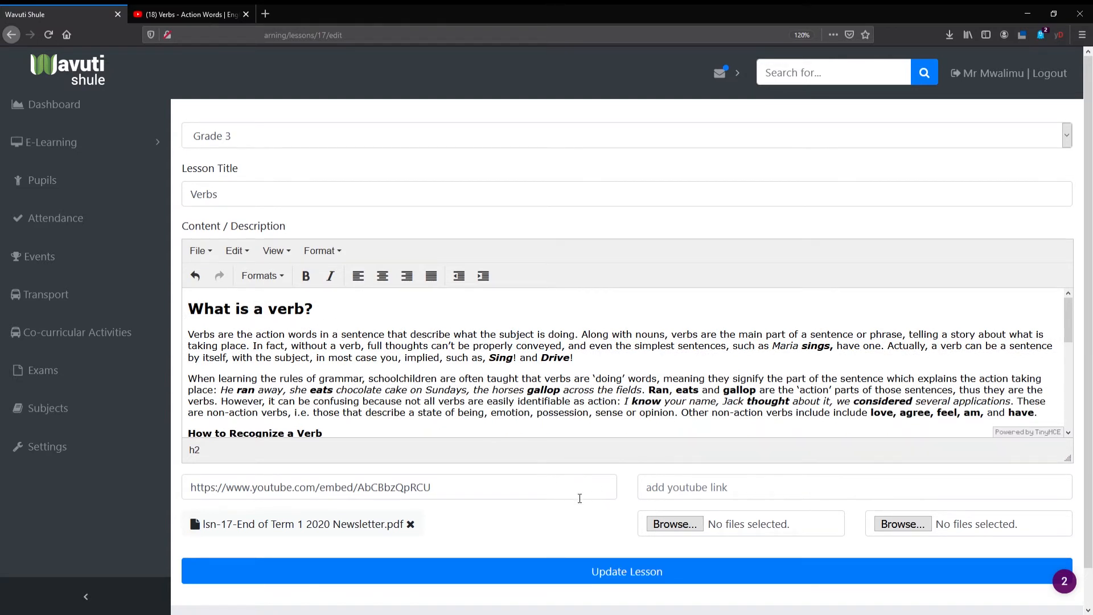
left_click(463, 494)
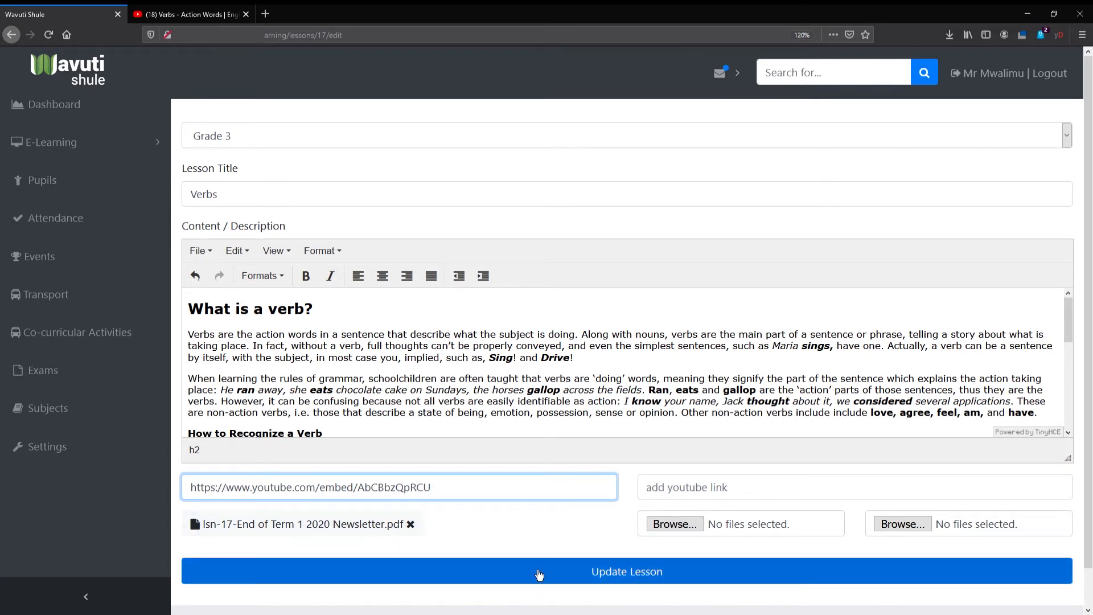
left_click(780, 581)
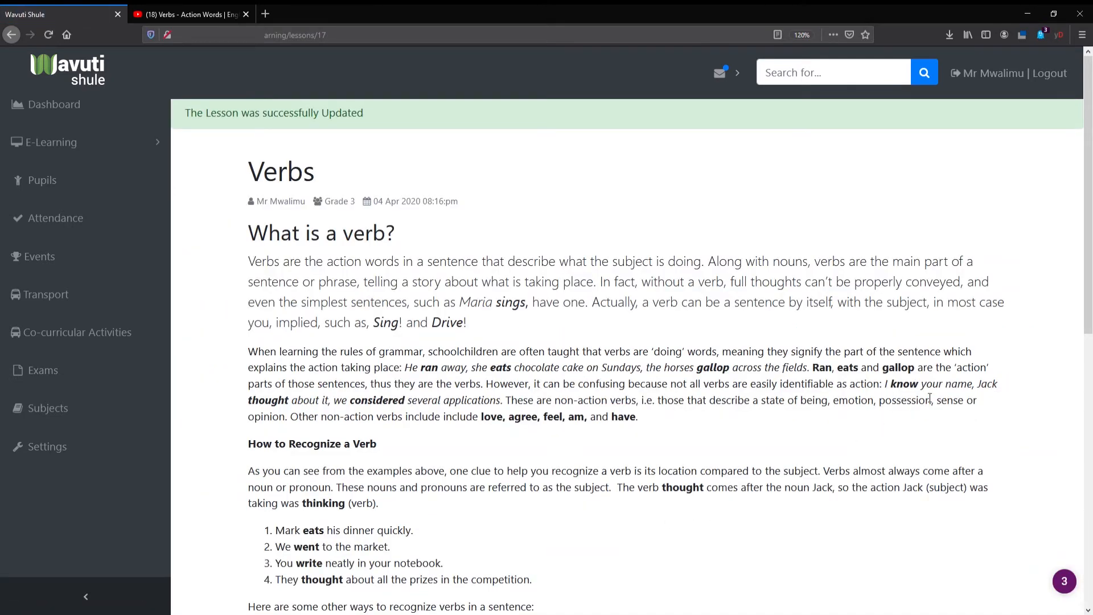
left_click_drag(264, 173, 315, 174)
left_click_drag(230, 238, 561, 453)
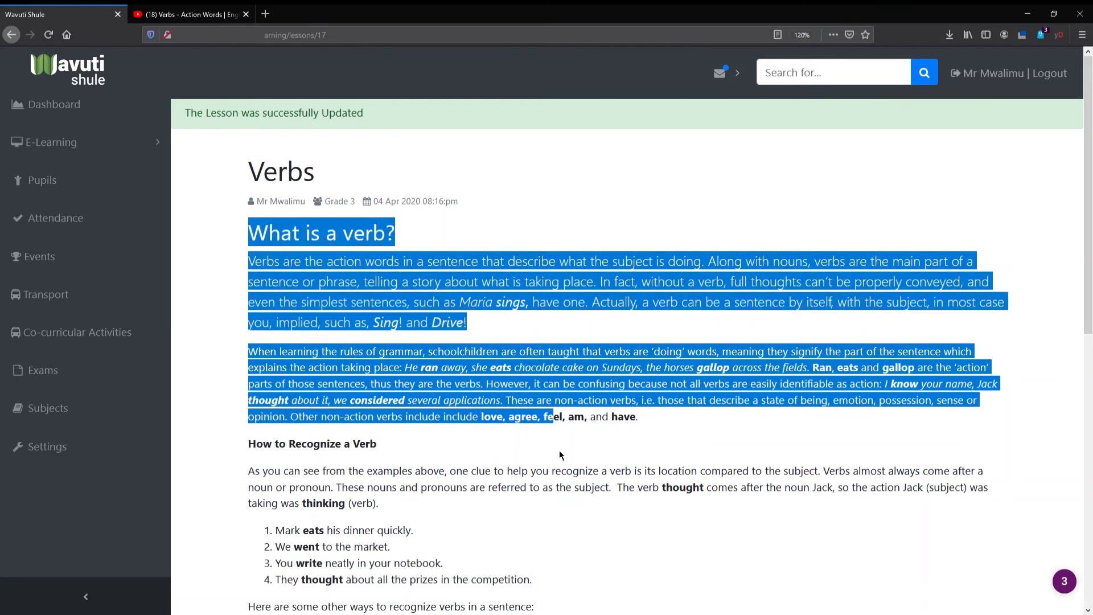
scroll(563, 463, "down", 7)
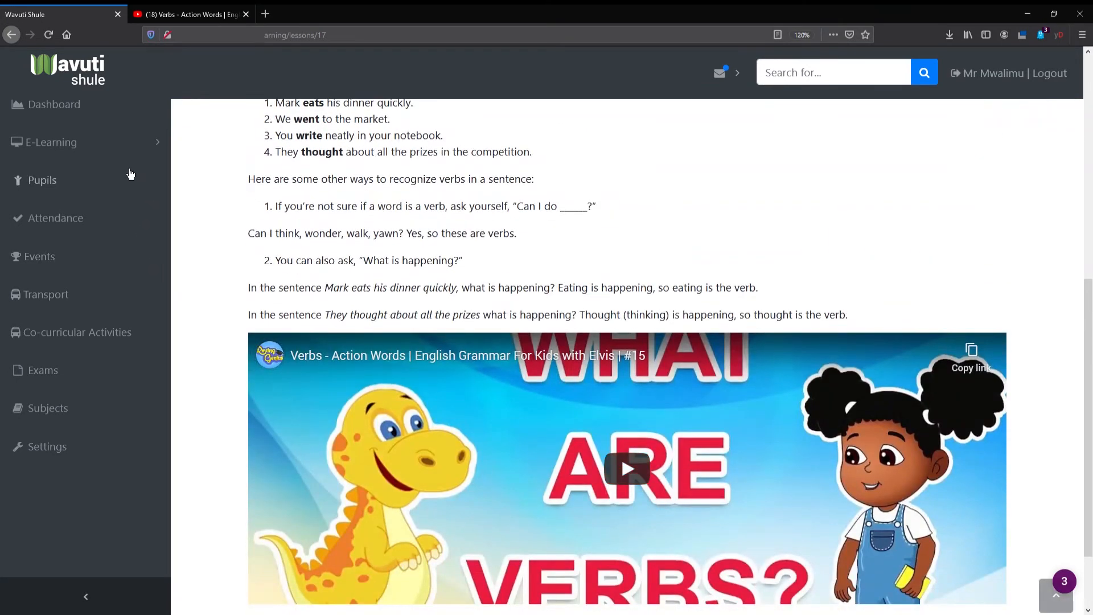
- Start a new assignment in the e-learning assessments and set its class to Grade 3, with no lesson linked
left_click(140, 156)
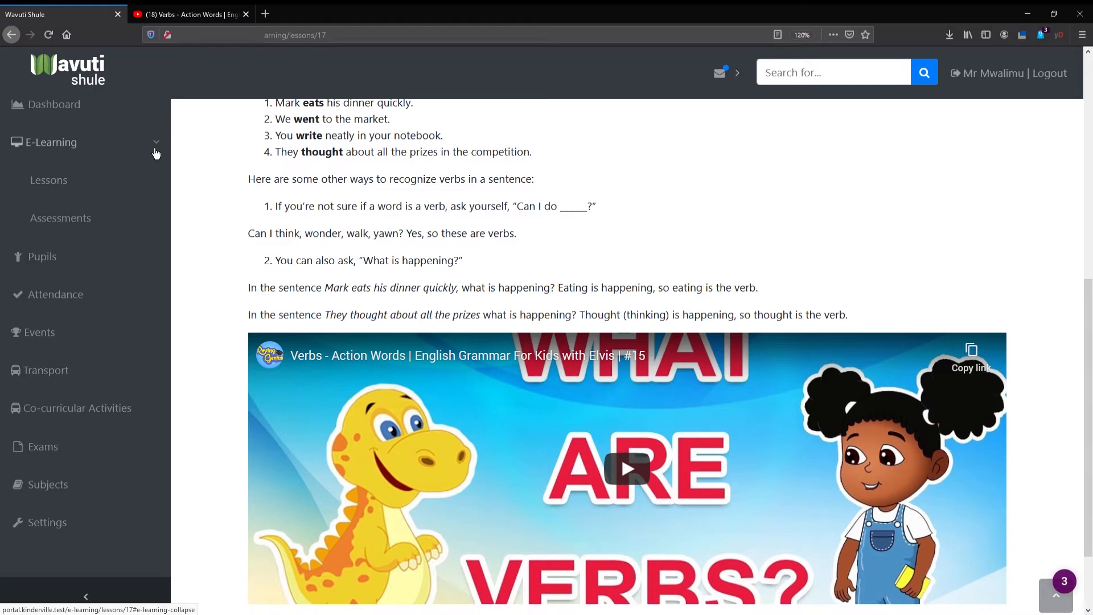
left_click(63, 229)
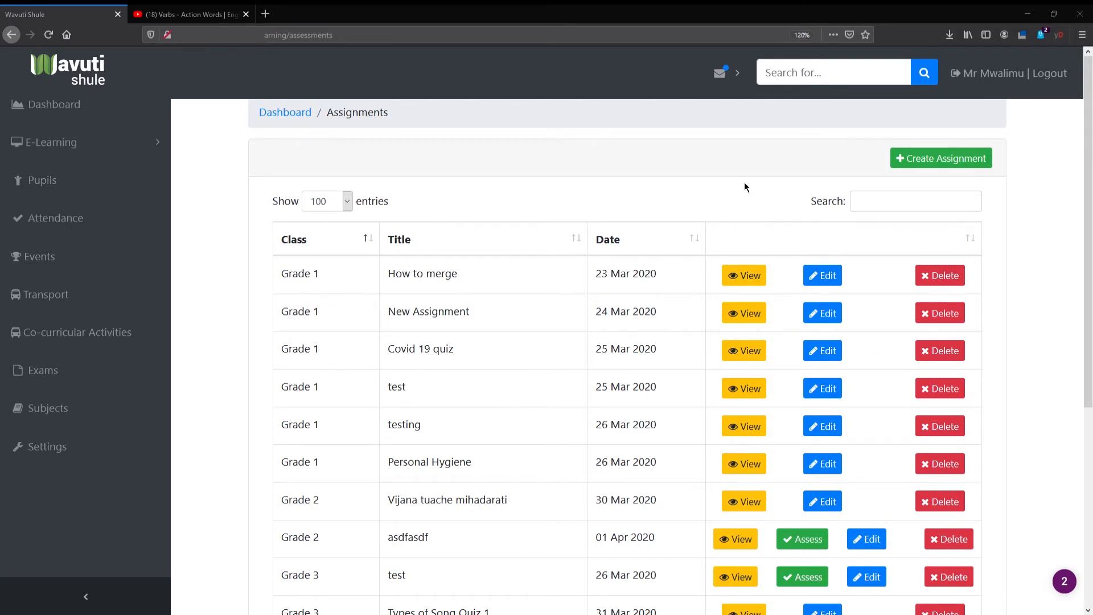
left_click(969, 162)
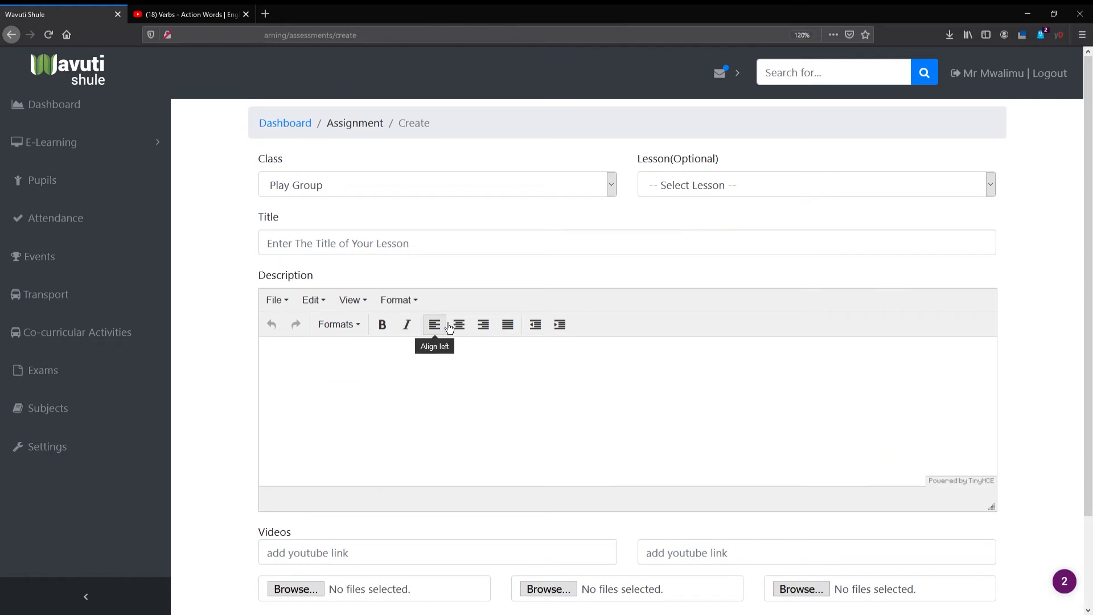
left_click(422, 185)
left_click(292, 315)
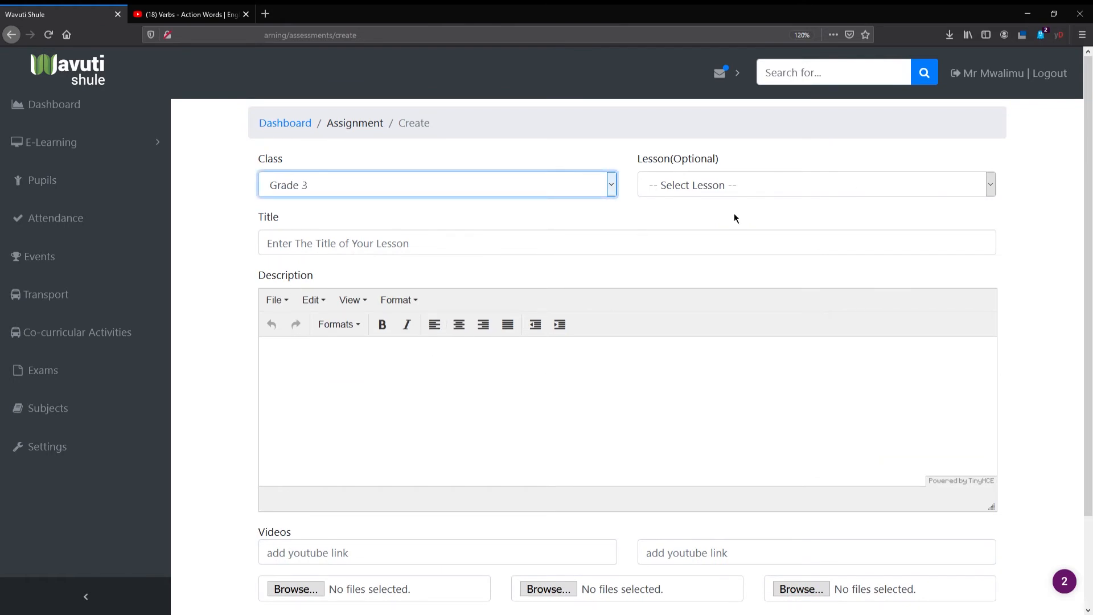
left_click(761, 215)
left_click(832, 186)
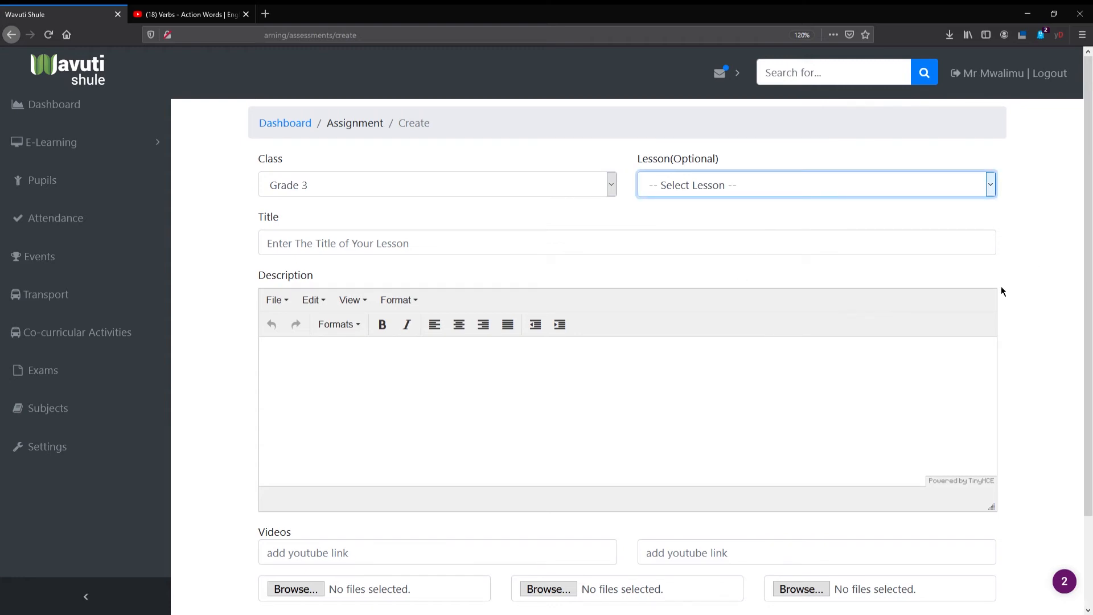
left_click(1045, 237)
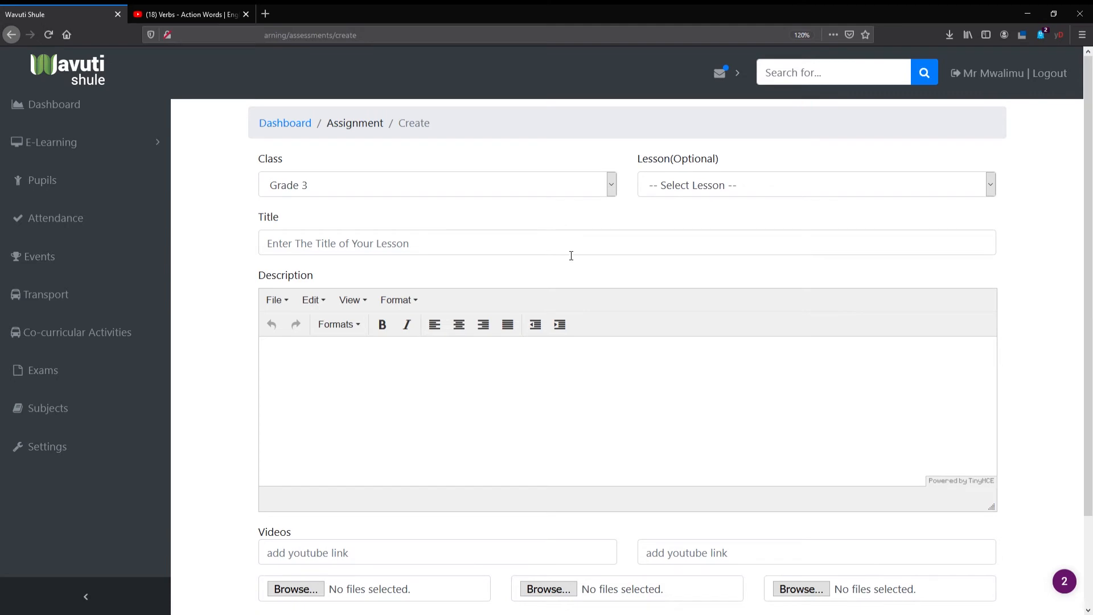
- Title the assignment "English General Quiz"
left_click(398, 254)
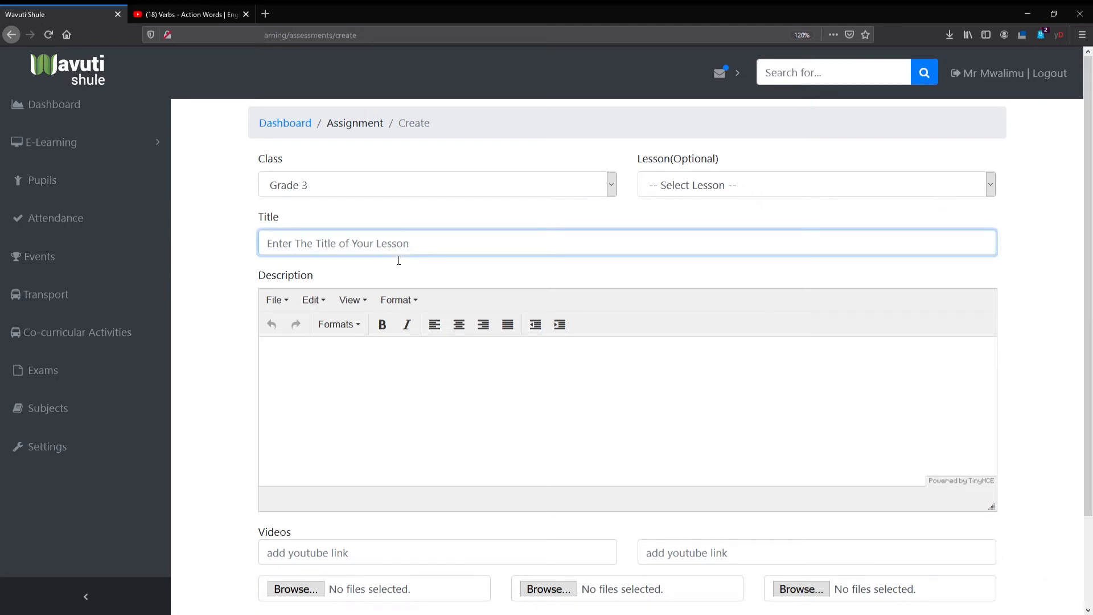
type("English General Quiz")
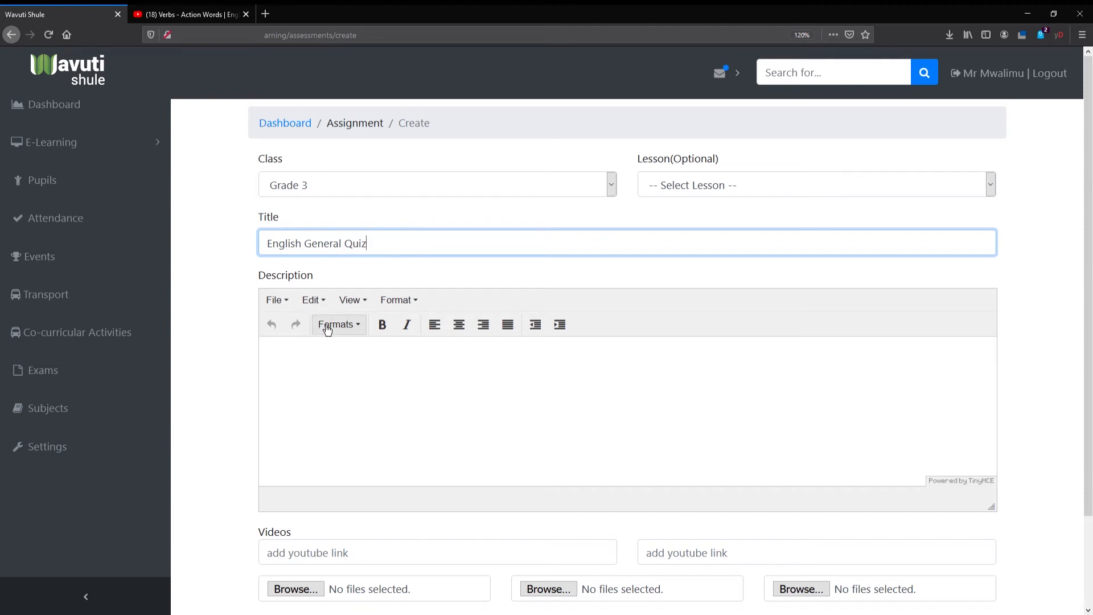
- Enter the bold description "Answer all the questions." and create the assessment without videos or files
left_click(321, 358)
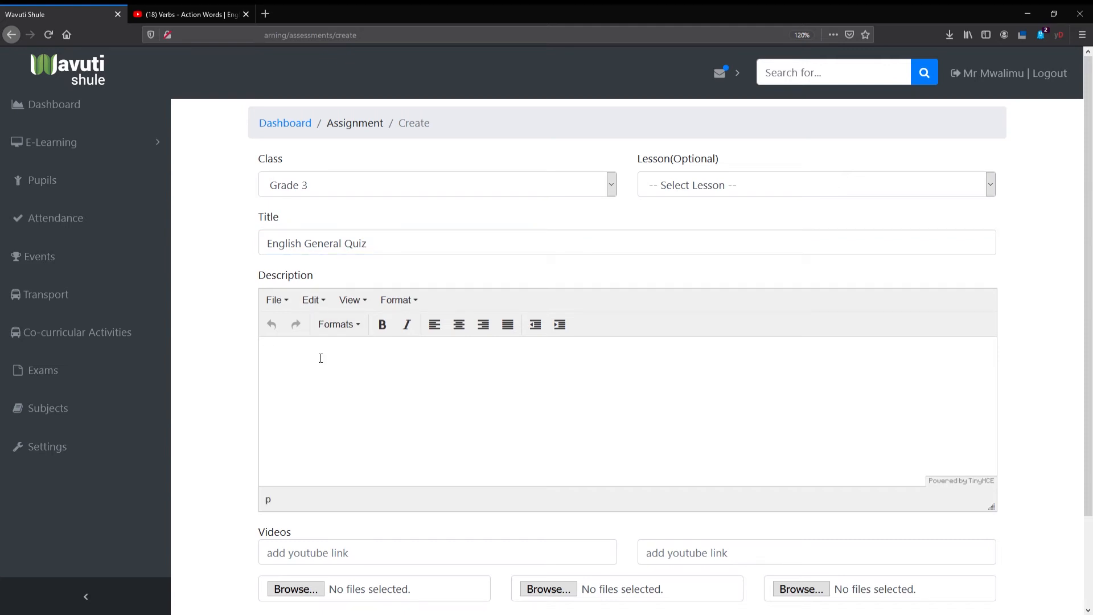
type("Answer all the questions.")
scroll(190, 501, "down", 3)
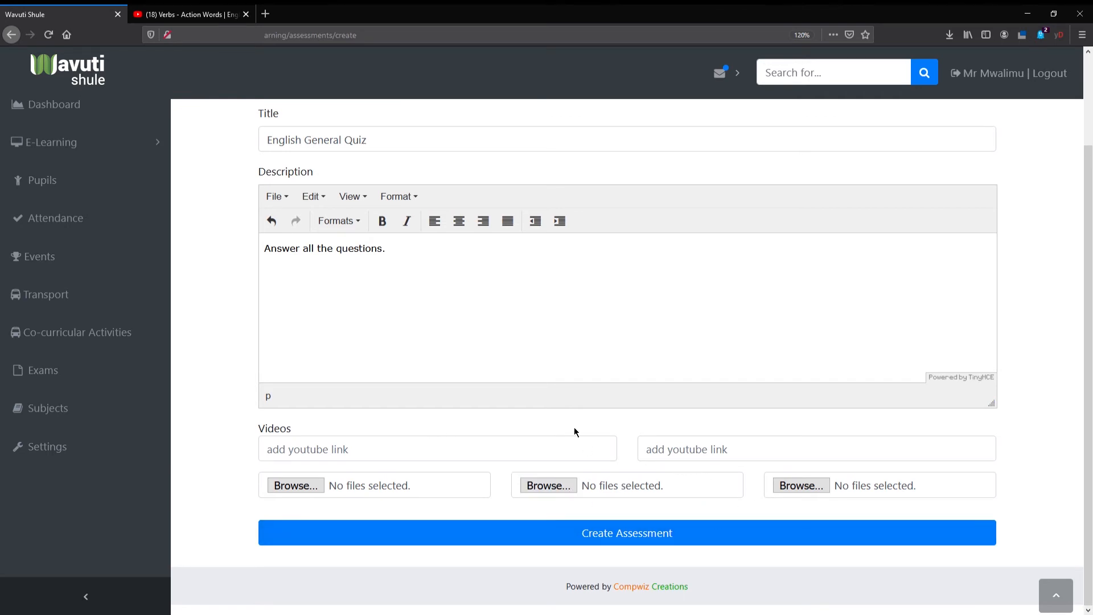
left_click(501, 539)
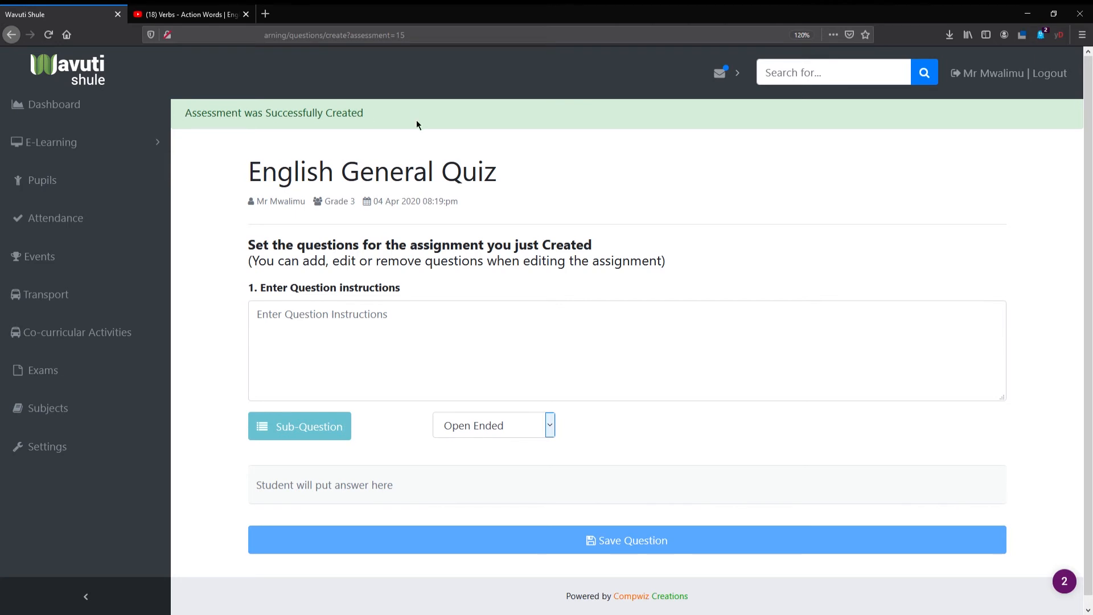
- Enter "What is a verb?" as question 1, keep it Open Ended and save the question
left_click(380, 355)
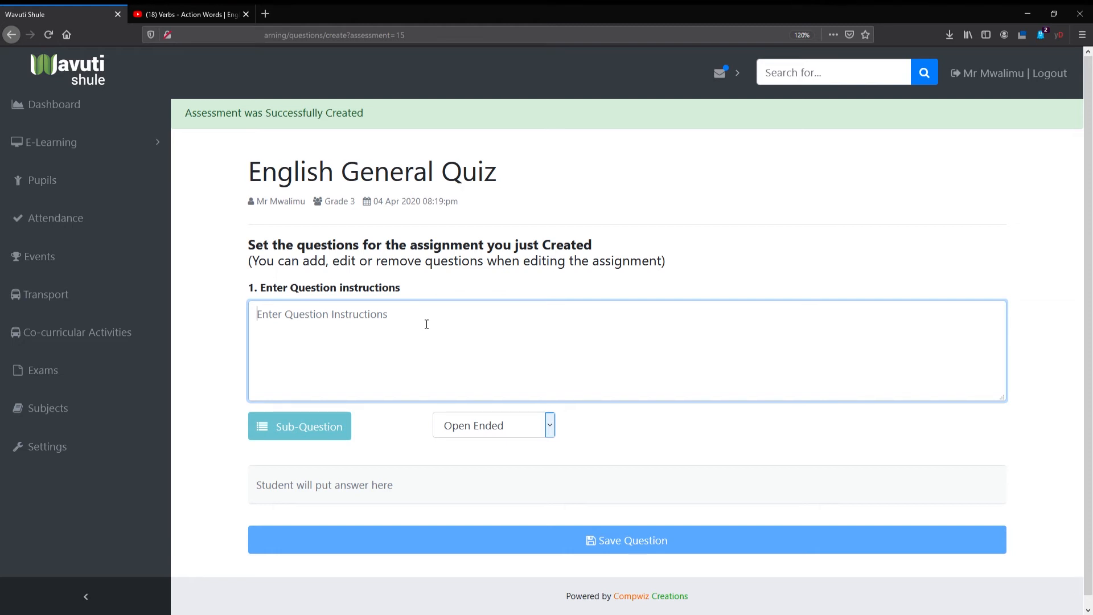
type("W")
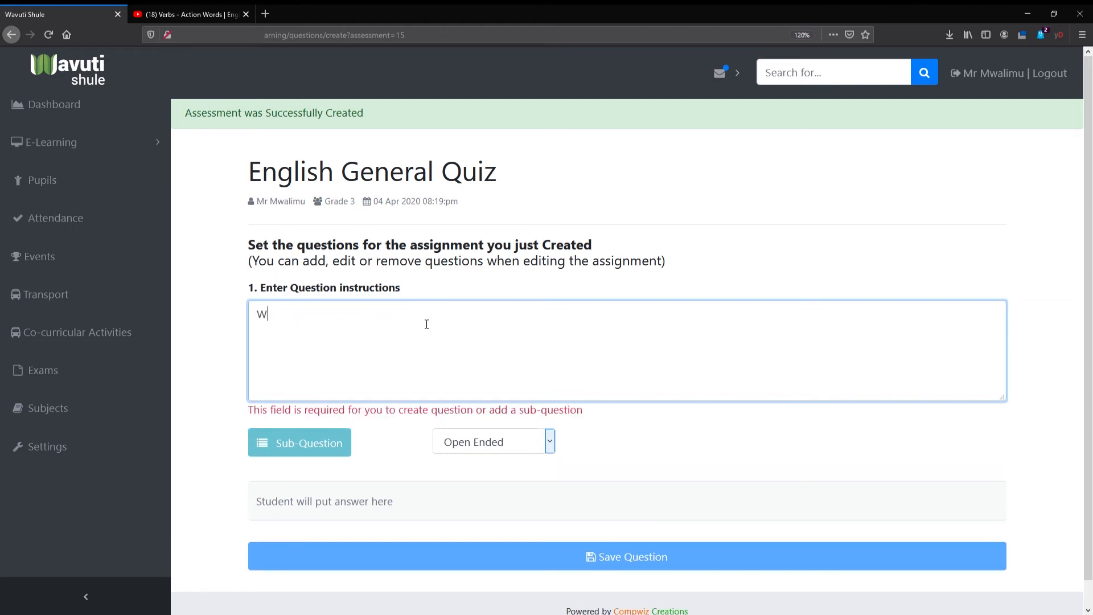
type("hat is a verb?")
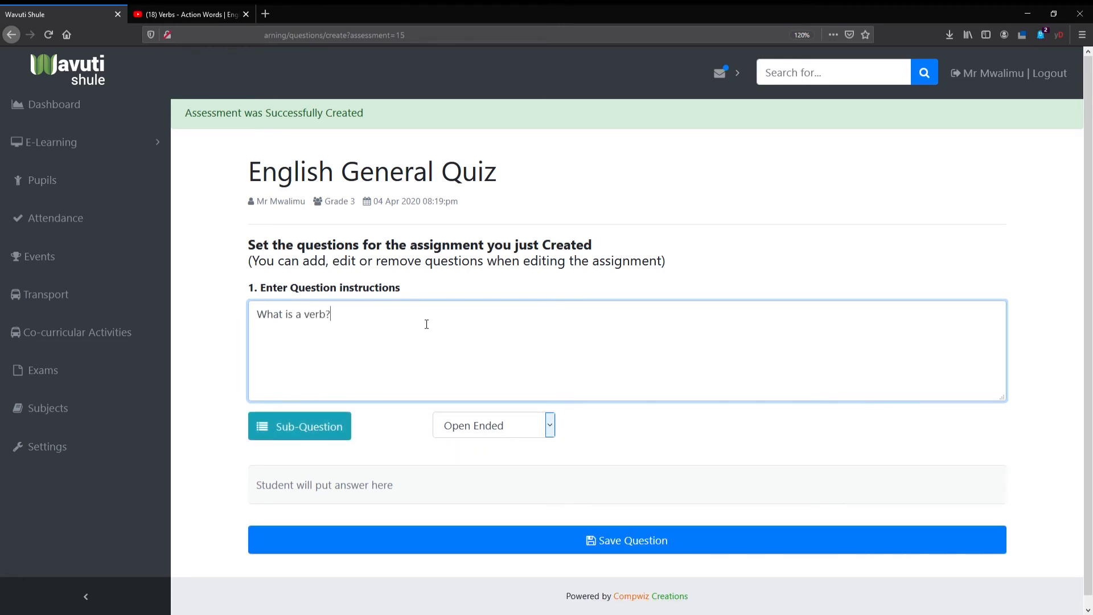
left_click(538, 426)
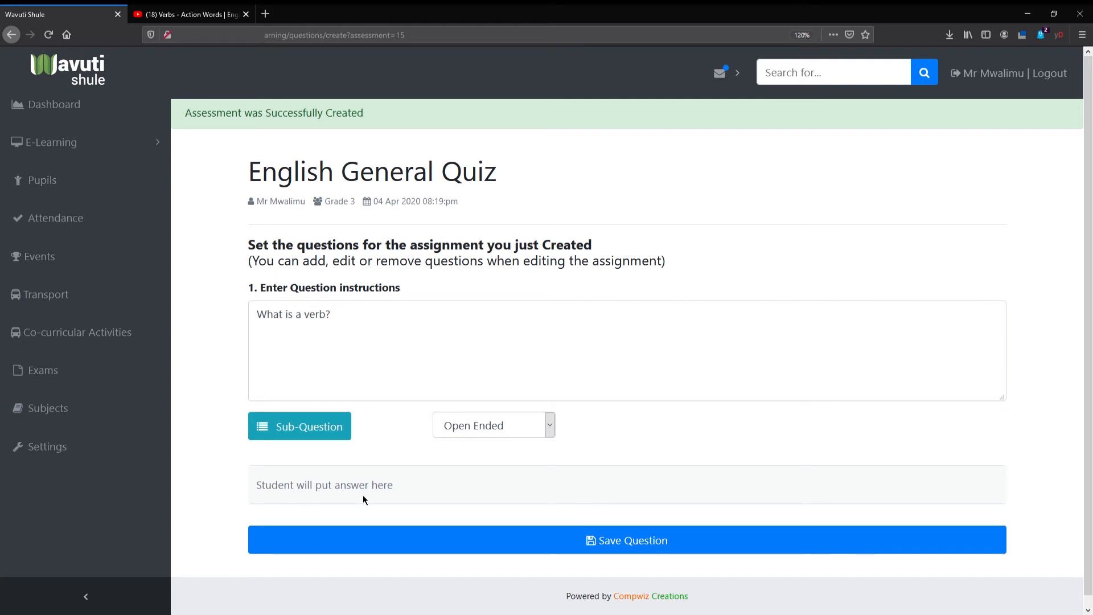
left_click(415, 538)
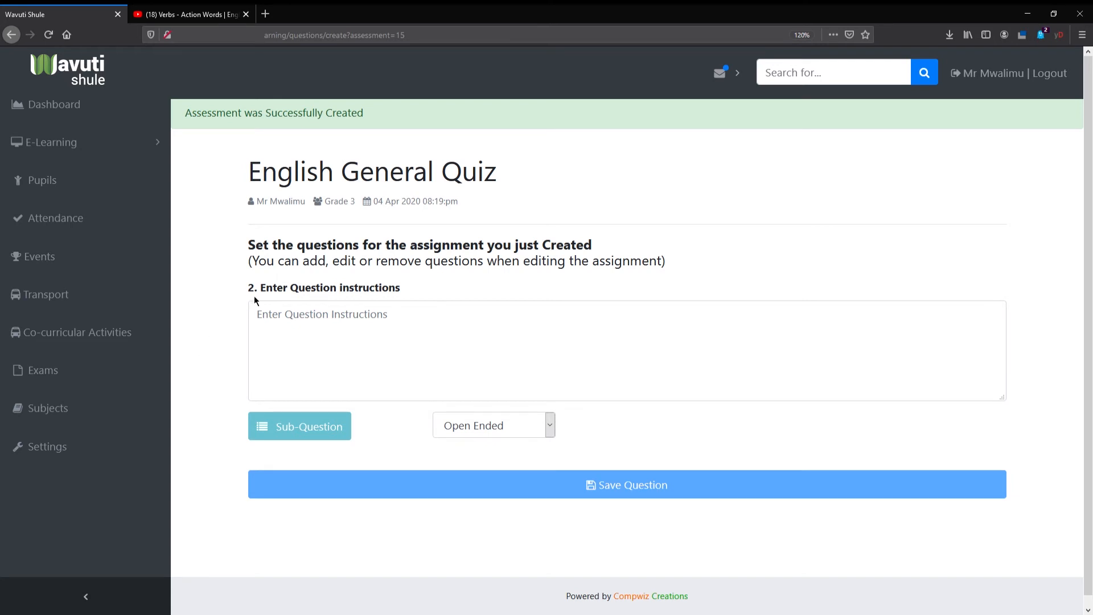
- Enter "Which of the following is not a type of verb?" as the instructions of question 2
left_click(475, 305)
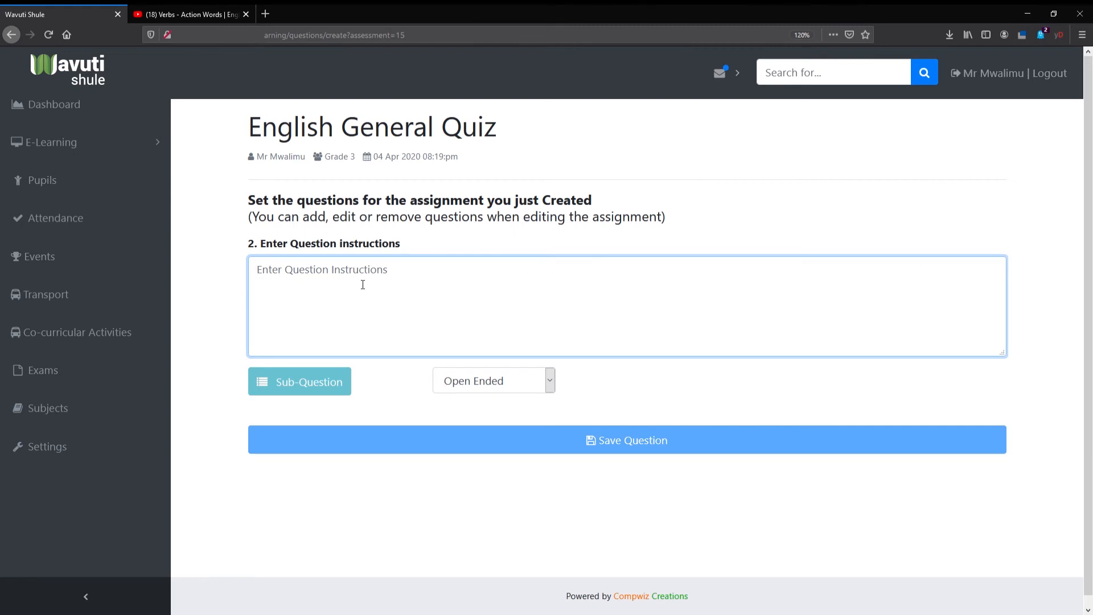
type("Which of the following is not a type of verb")
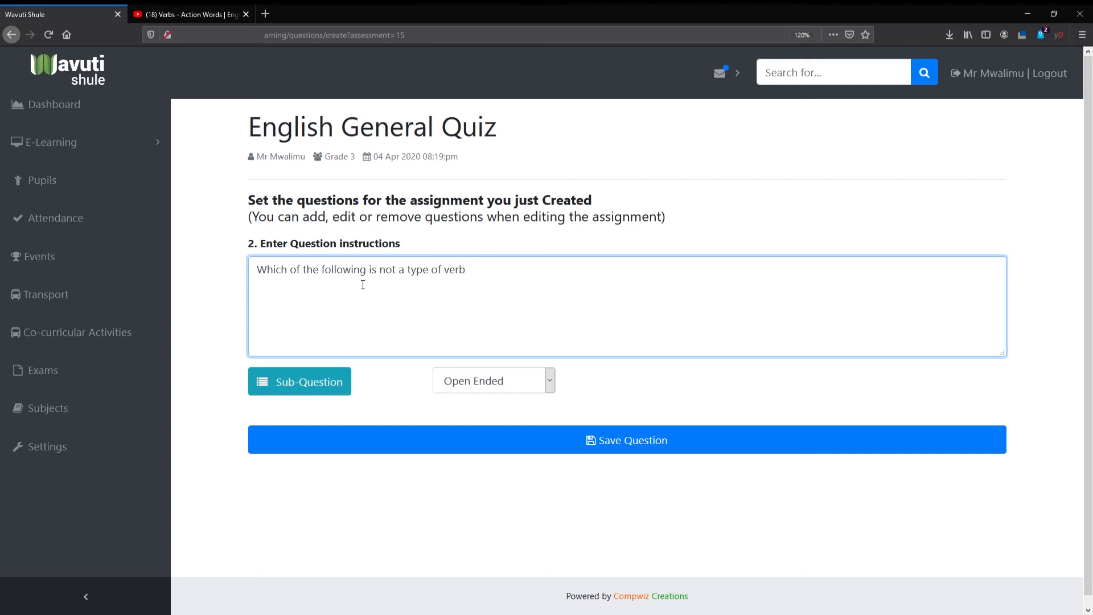
type("?")
- Finish question 2 with a question mark and set its answer type to Multiple choice
left_click(539, 396)
left_click(550, 386)
left_click(526, 421)
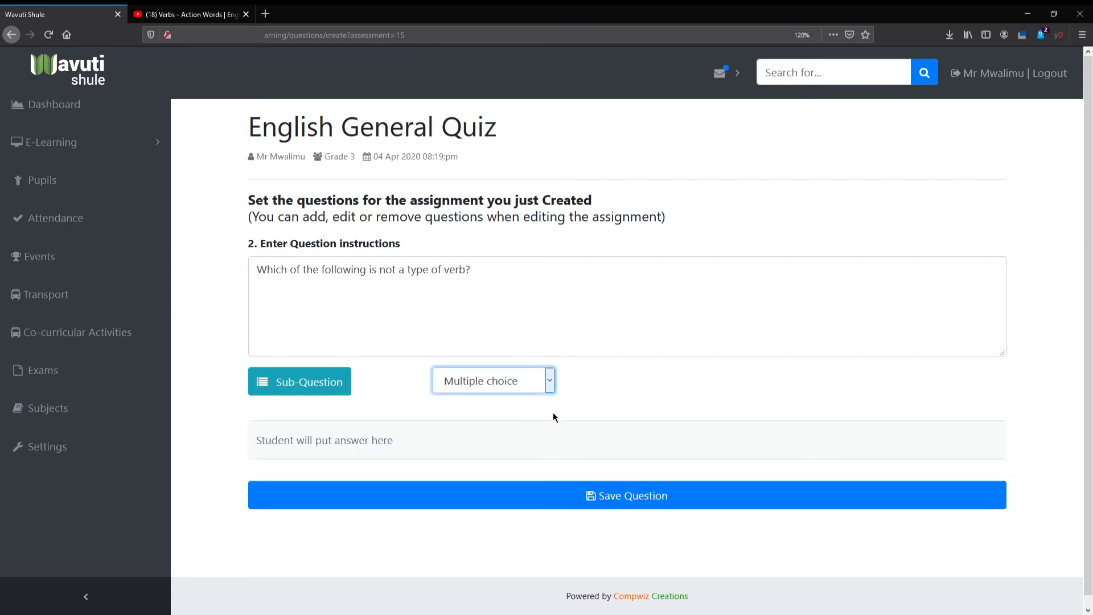
left_click(589, 386)
scroll(391, 459, "down", 3)
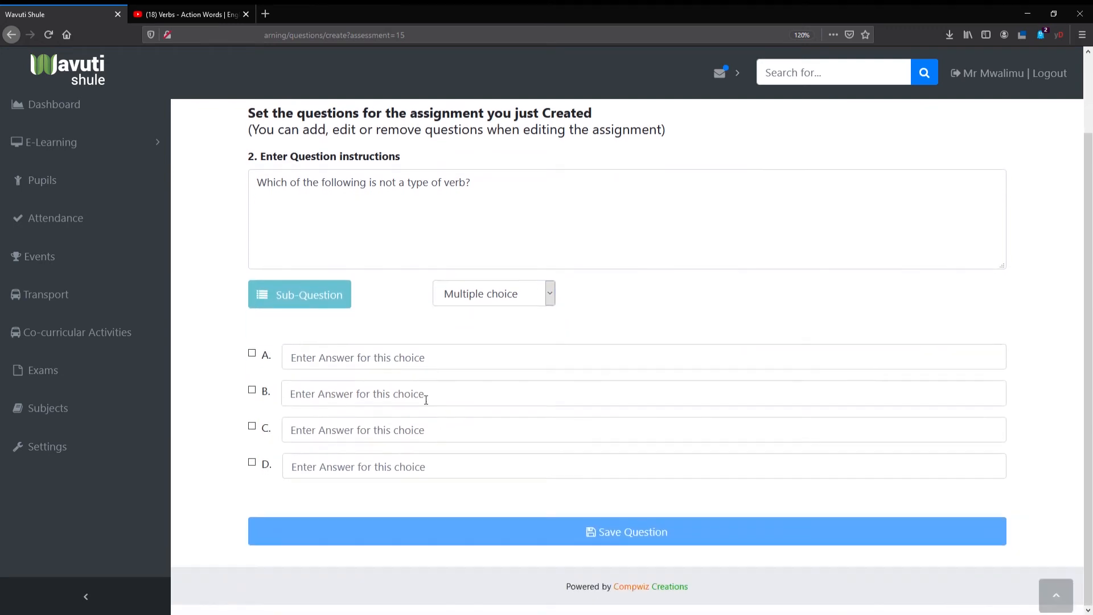
- Enter "Transformative verbs" as choice A and "Transitive verbs" as choice B of question 2
left_click(318, 365)
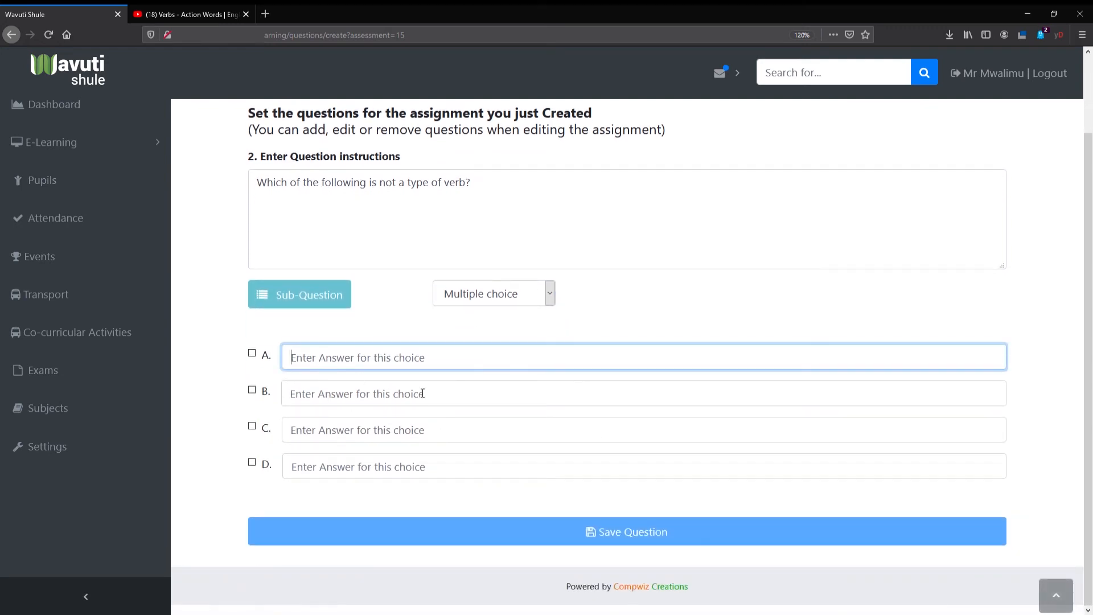
left_click(414, 393)
left_click(379, 366)
type("Transformative verbs")
left_click(322, 405)
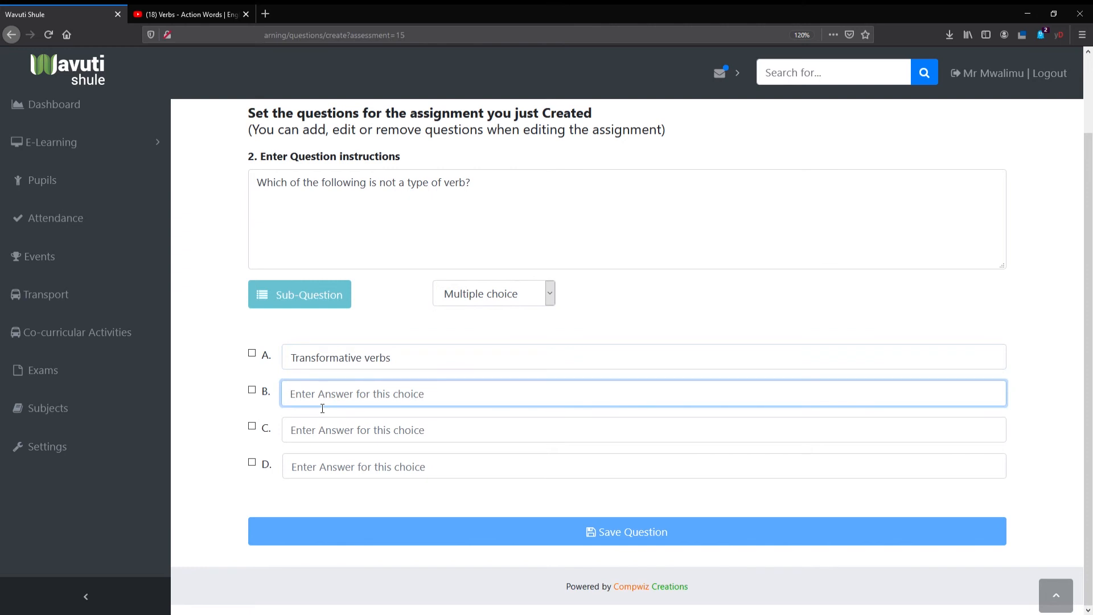
type("tra")
- Enter "Intransitive verbs" as choice C and "Action Verbs" as choice D, and save question 2 with choice A marked correct
left_click(328, 436)
left_click(321, 438)
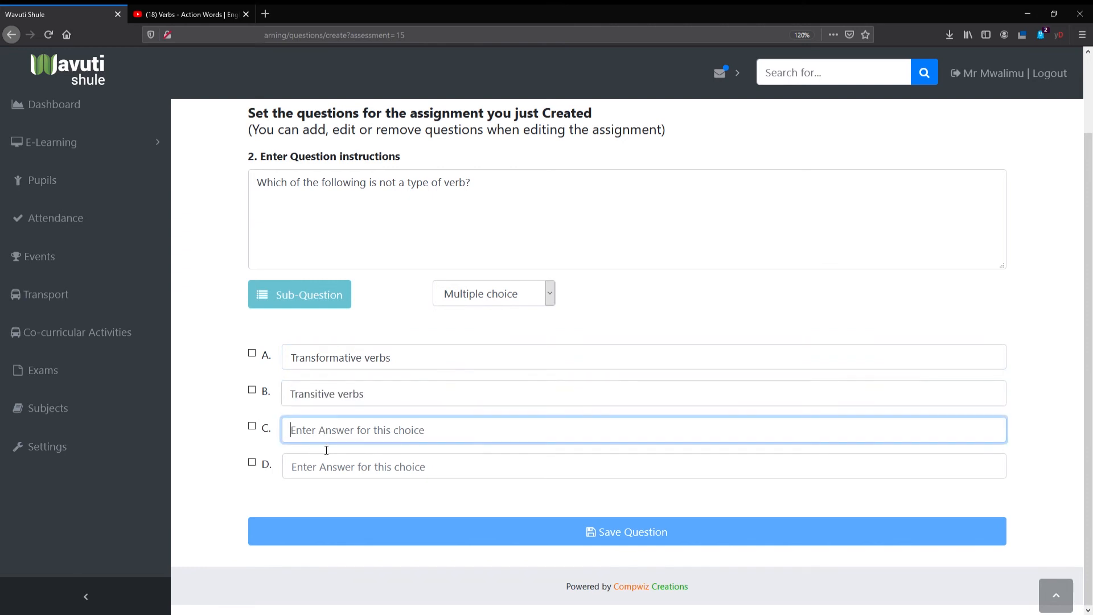
type("In")
left_click(319, 448)
left_click(313, 476)
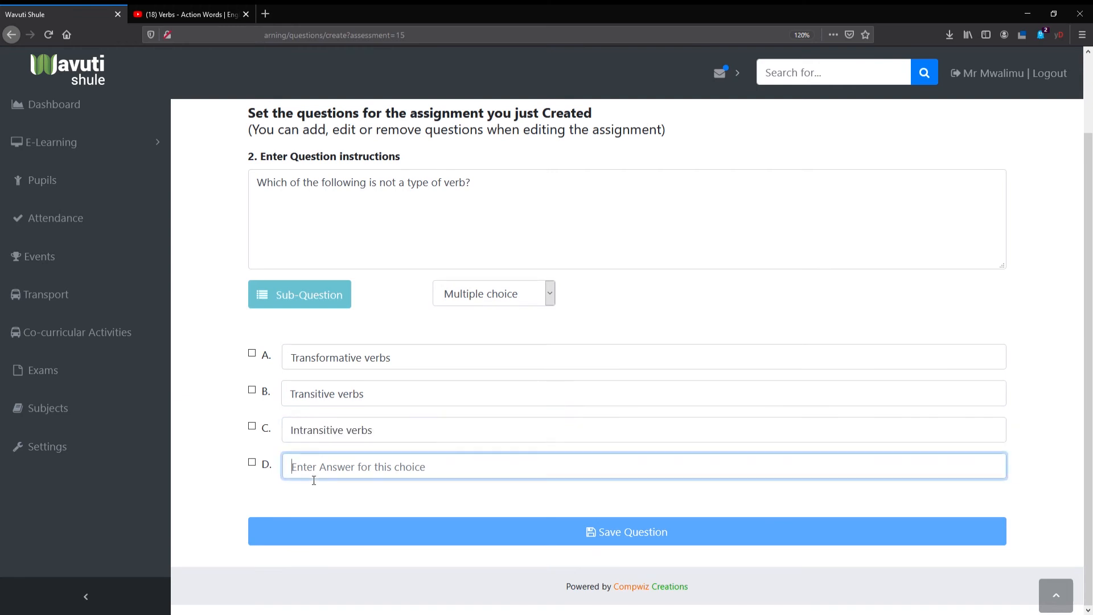
type("Action Verbs")
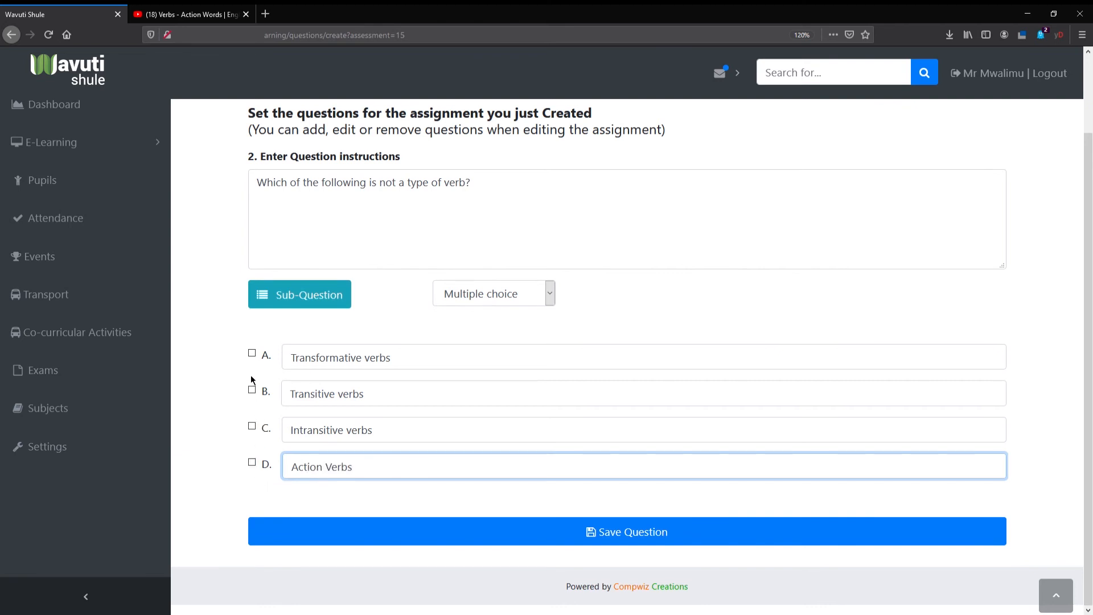
left_click(234, 453)
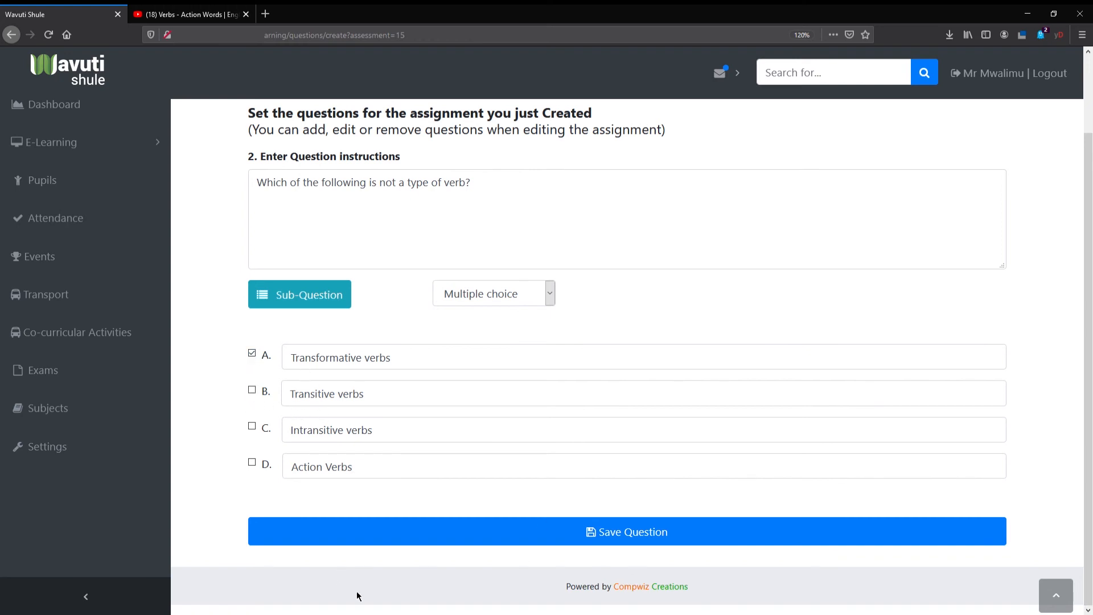
left_click(599, 519)
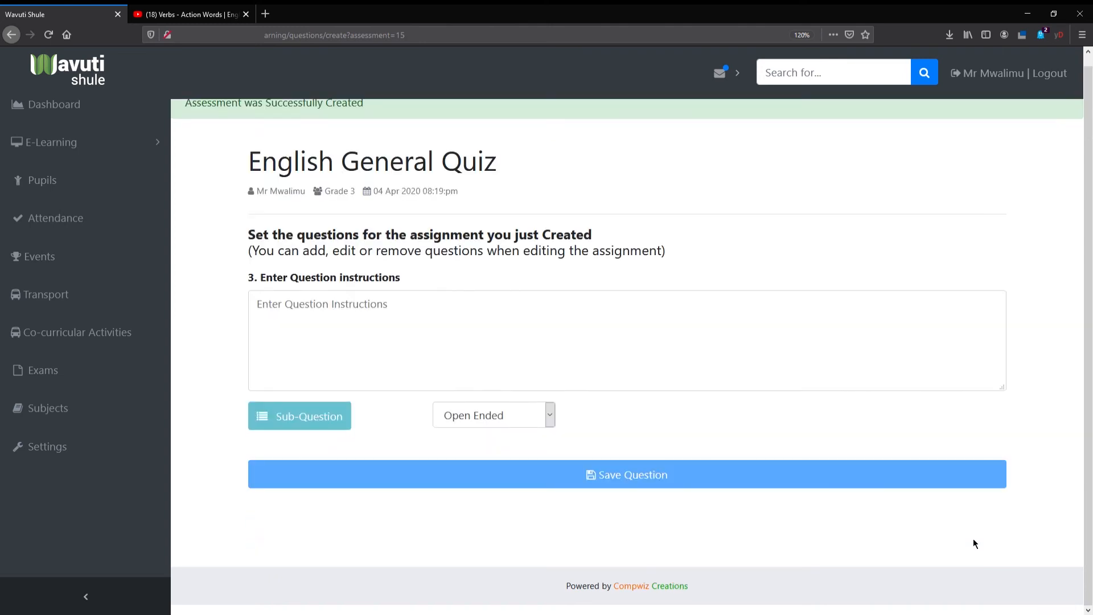
- Enter "Using the verbs provided make your own sentences." as the instructions of question 3
left_click(373, 312)
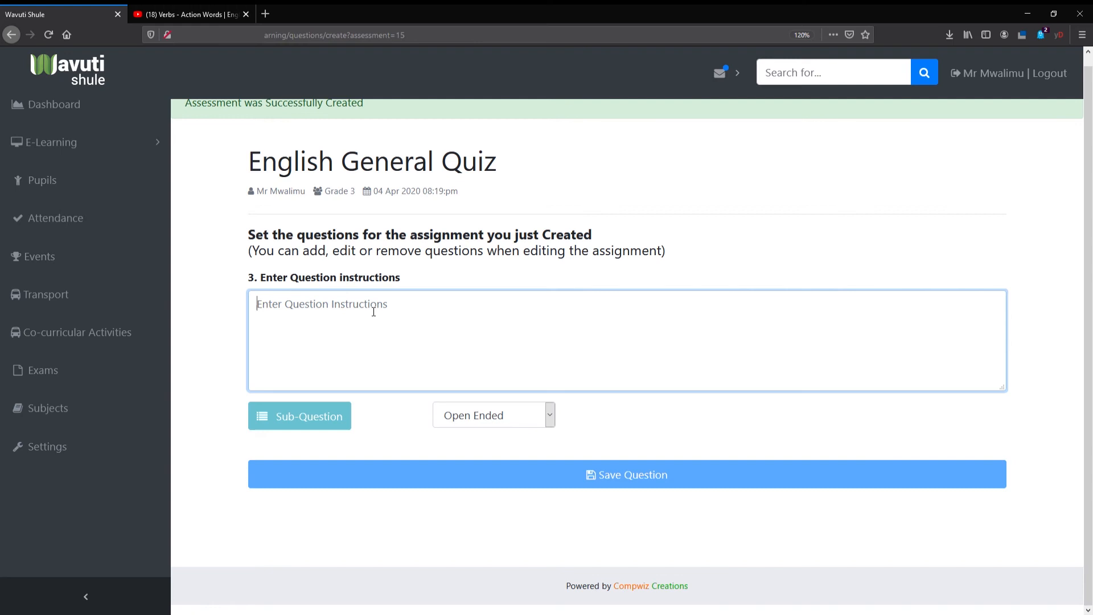
scroll(374, 312, "down", 1)
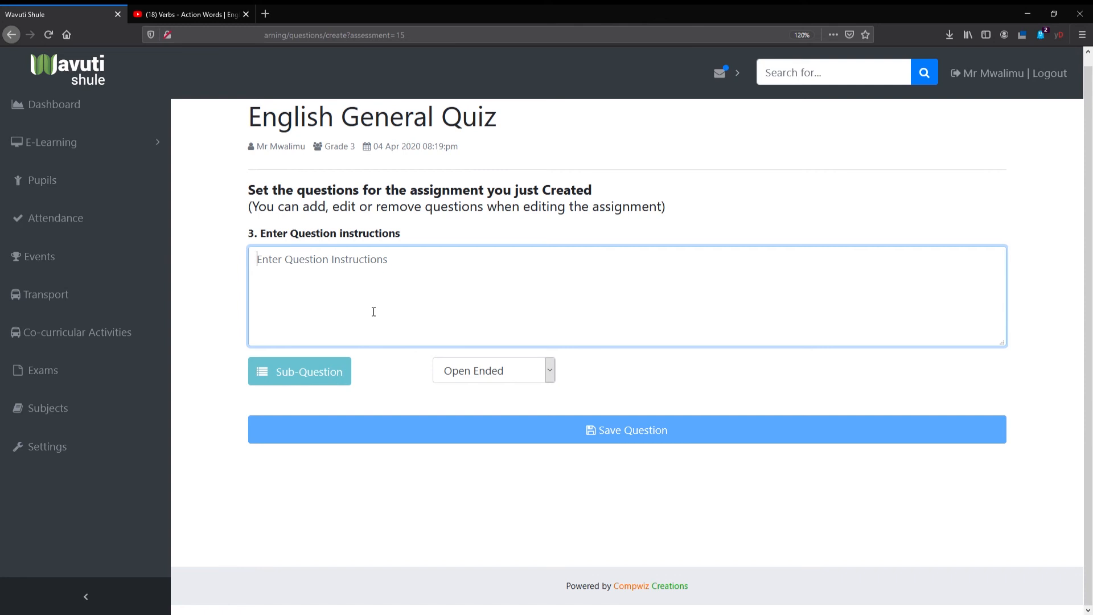
type("M")
key("BackSpace")
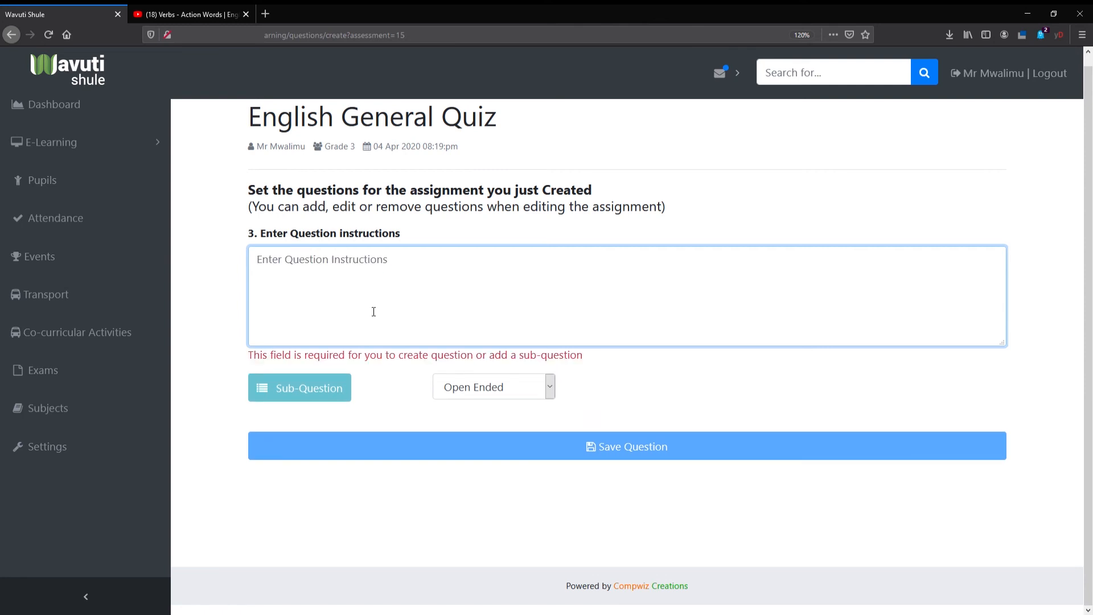
type("Uni")
key("BackSpace")
key("BackSpace")
key("BackSpace")
type("Using")
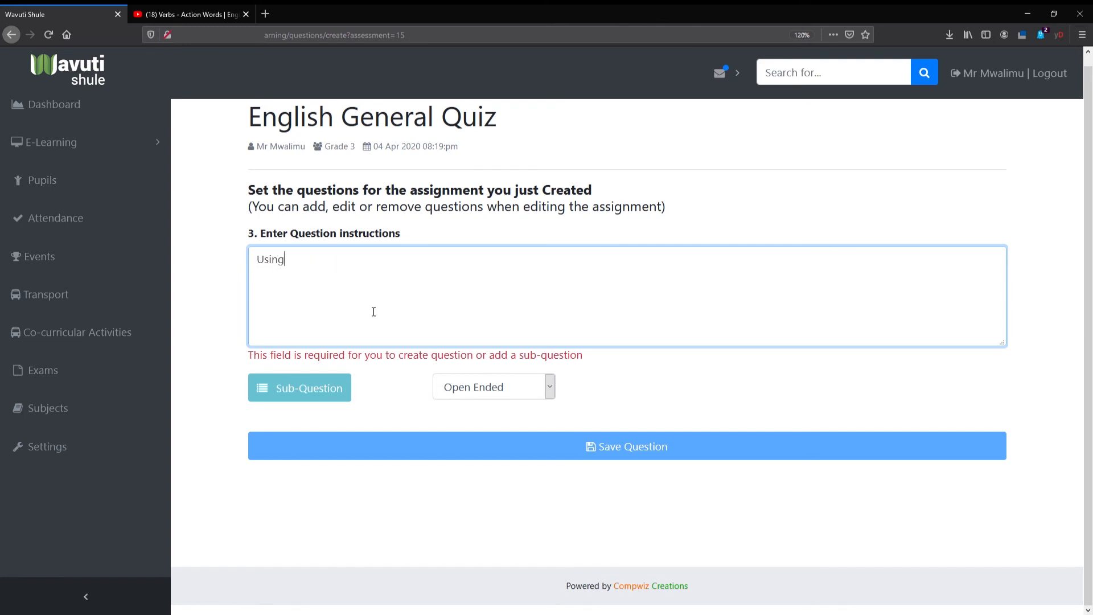
type(" the ver")
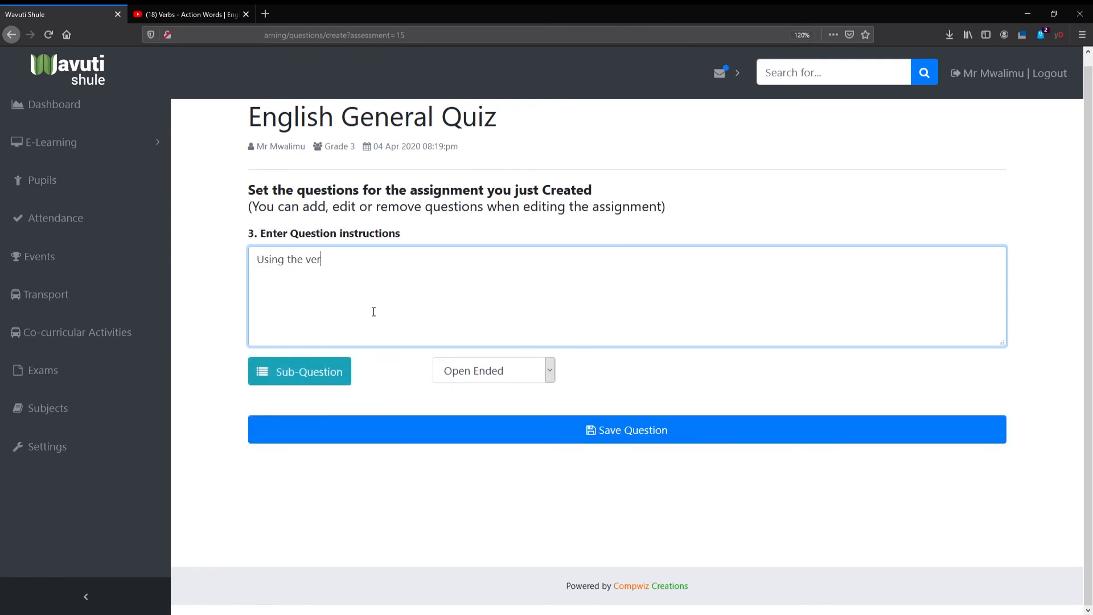
type("bs provided make your ow")
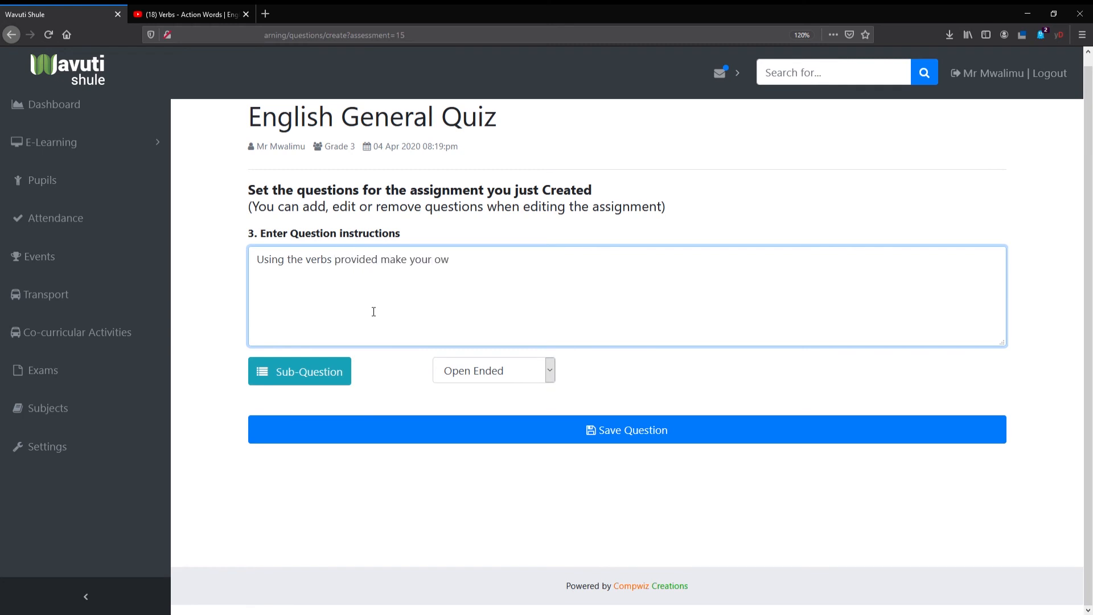
type("n sentences.")
- Add an Open Ended sub-question a reading "Walk __________" to question 3 and save the question
left_click(301, 376)
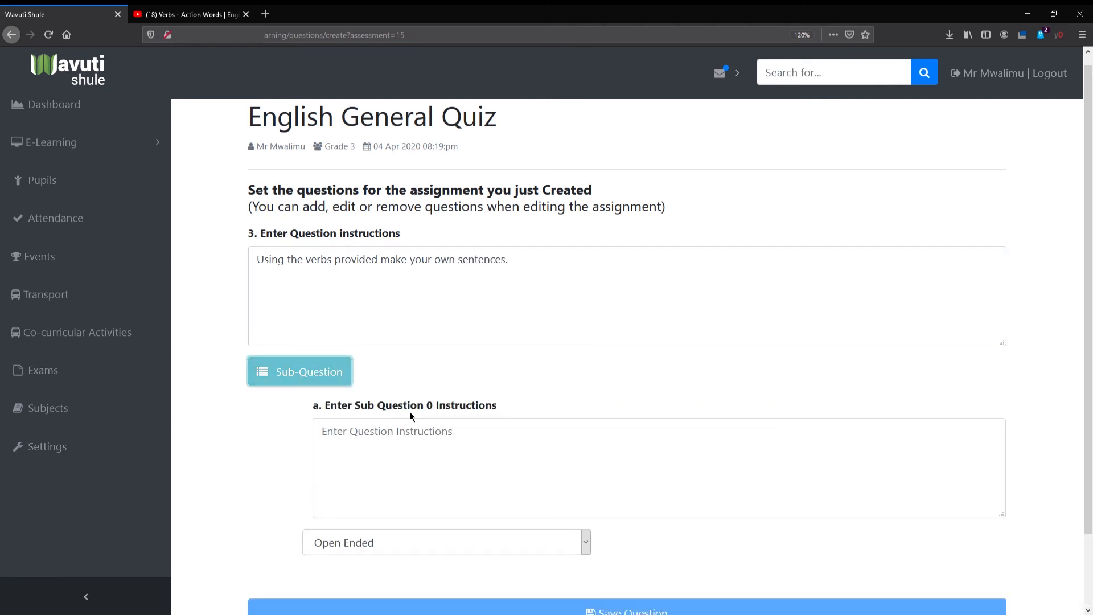
scroll(410, 411, "down", 3)
left_click(374, 380)
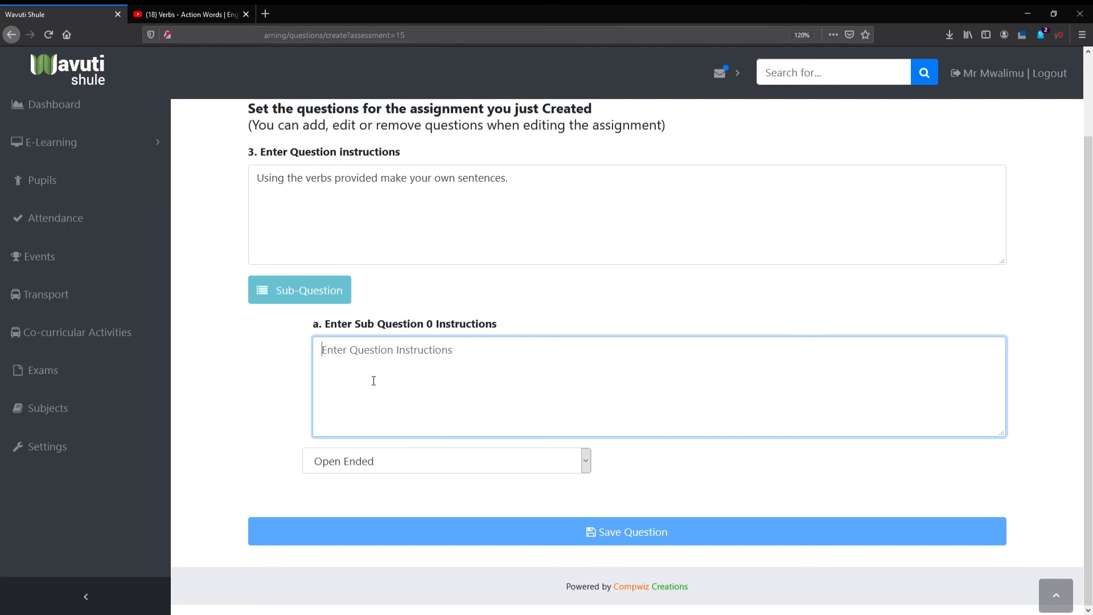
type("Walk")
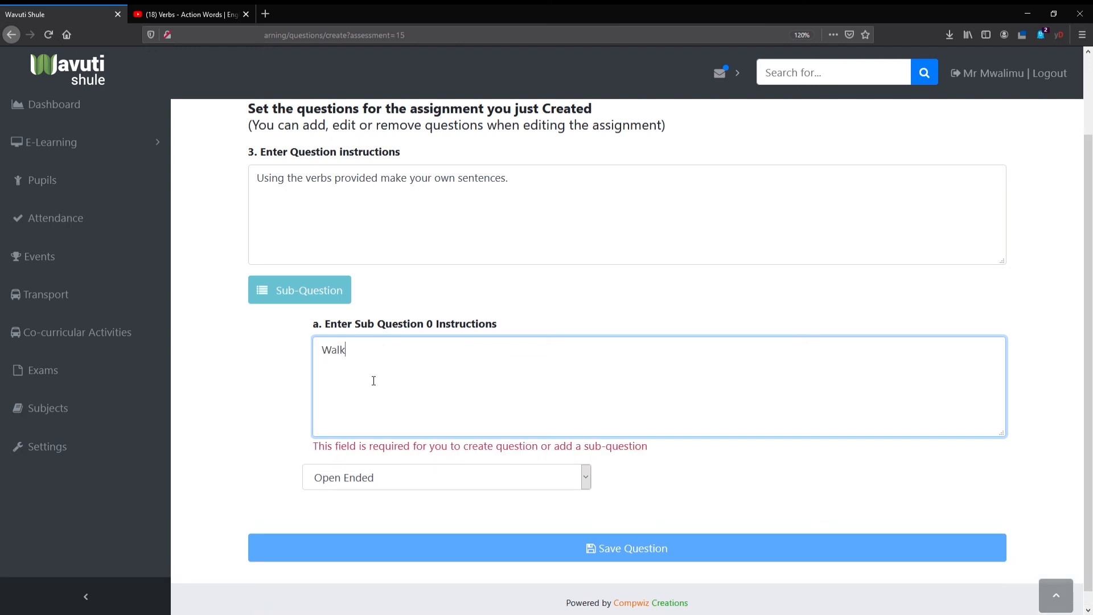
left_click(393, 496)
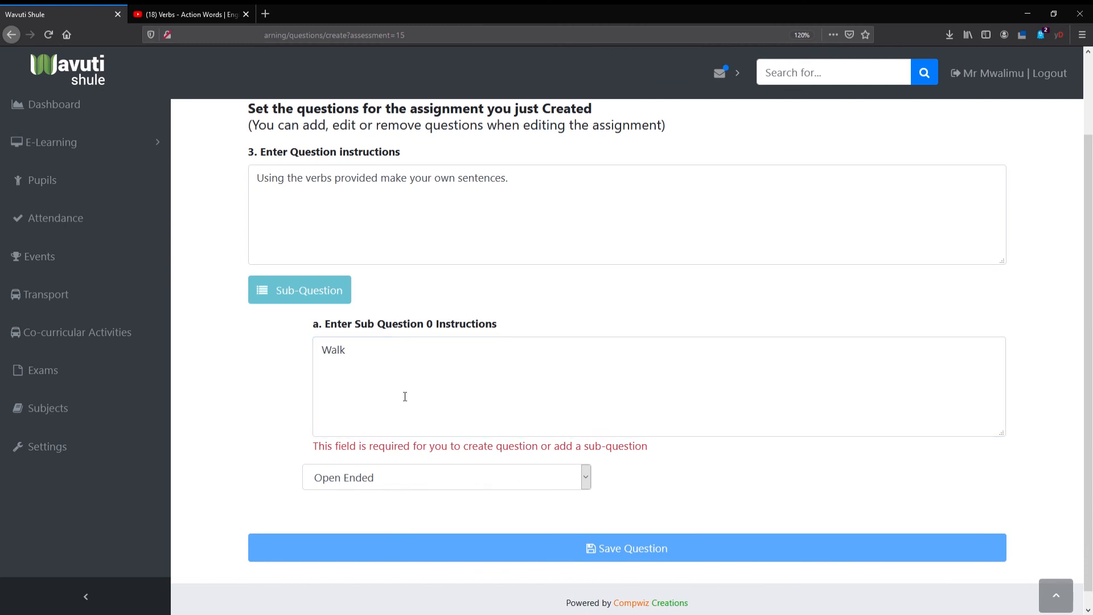
left_click(370, 364)
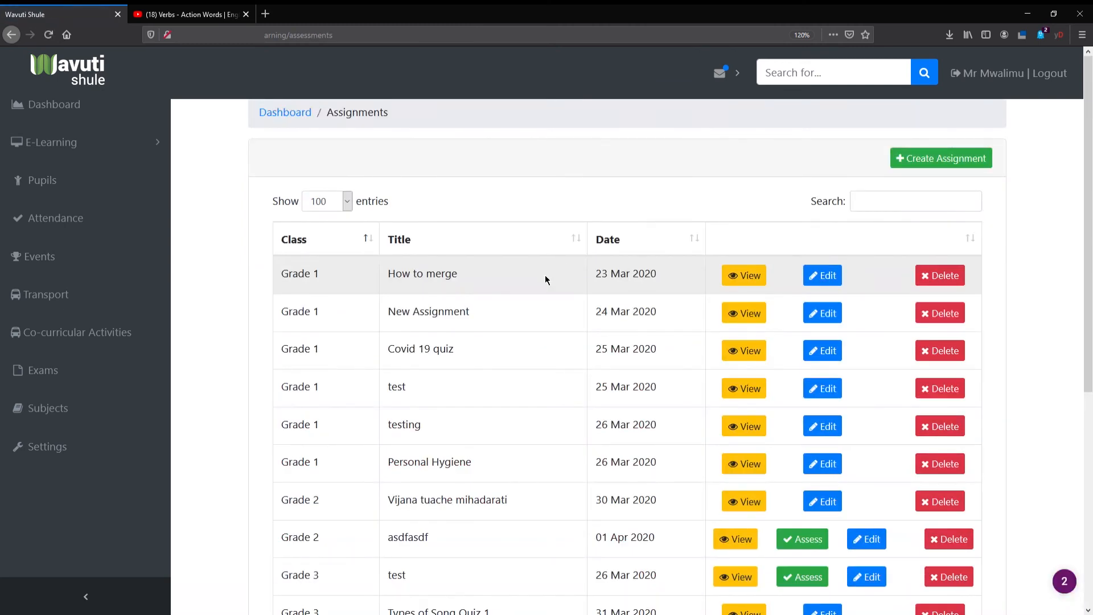
- View the English General Quiz from the assessments list and review its three questions
scroll(544, 275, "down", 5)
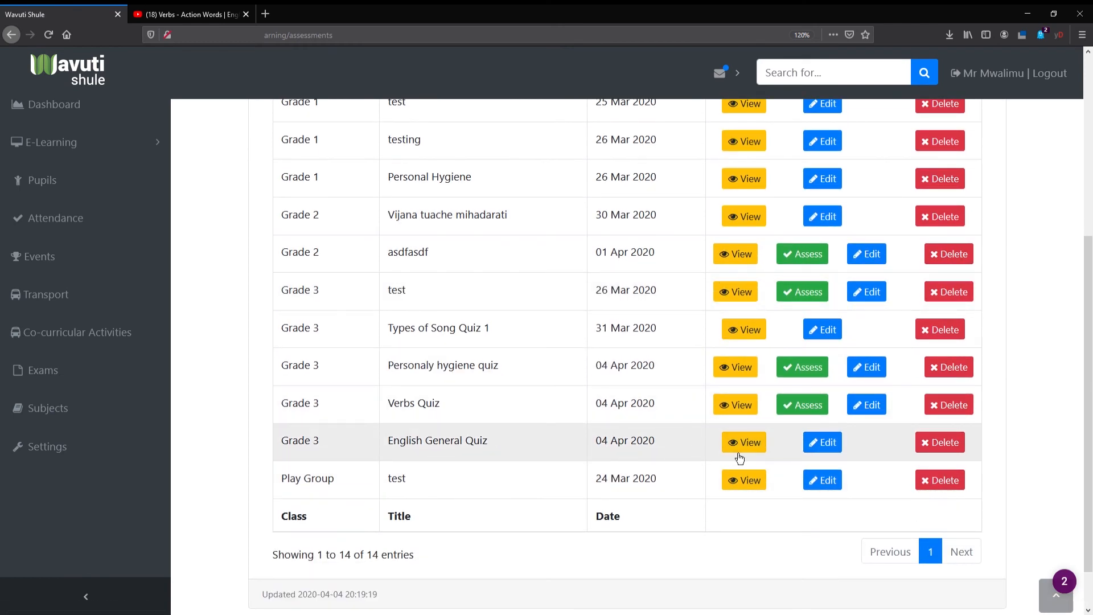
left_click(753, 456)
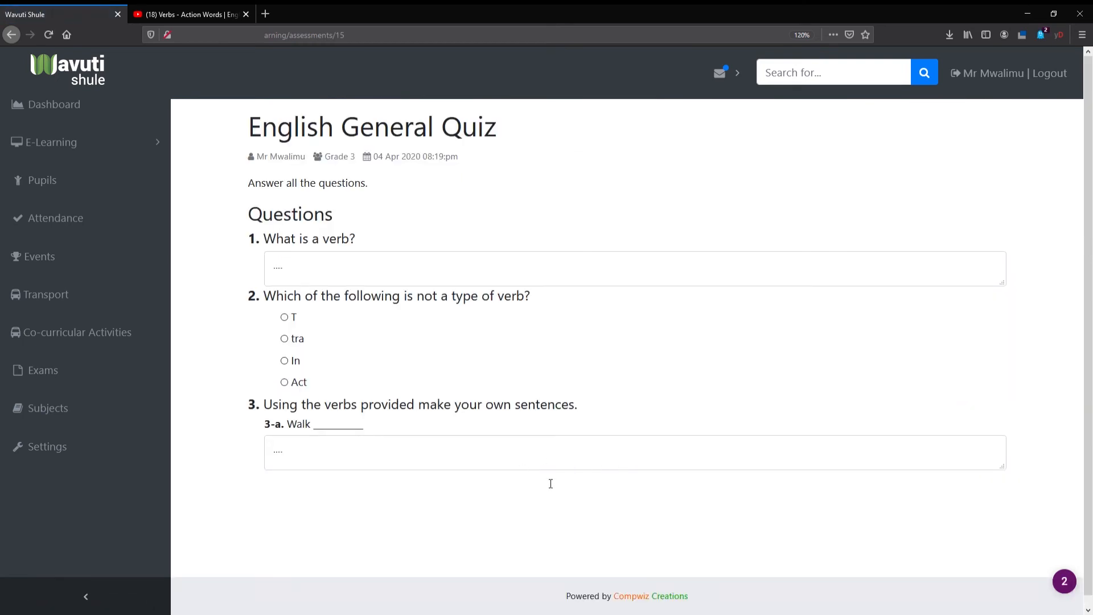
left_click(362, 467)
left_click(332, 296)
- Return to the assessments list, reload it and open the pupil submissions of the English General Quiz for assessment
key("alt+Left")
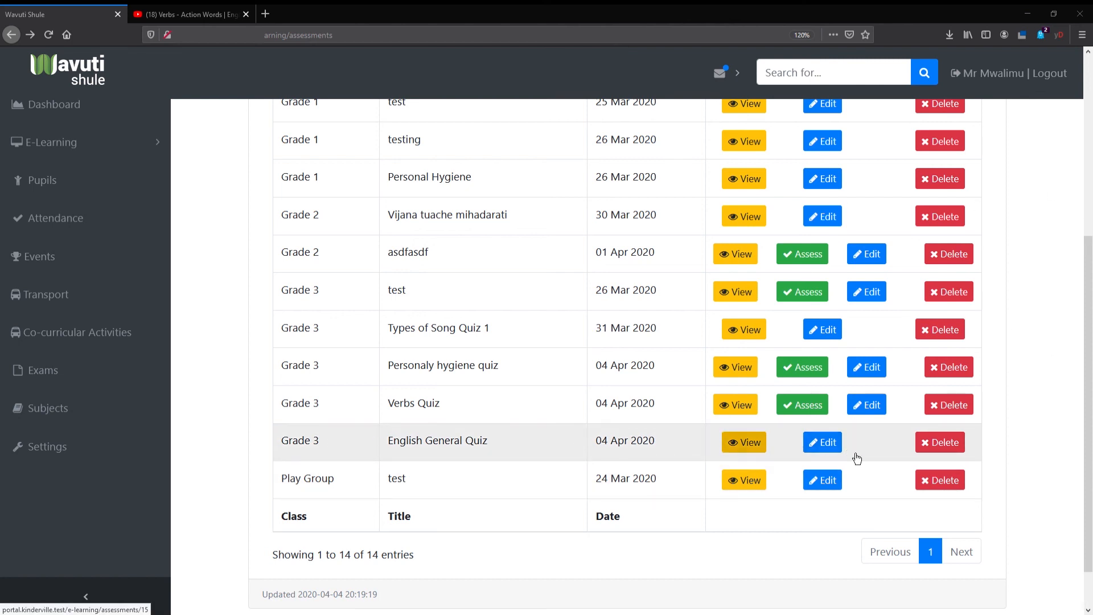
left_click(49, 35)
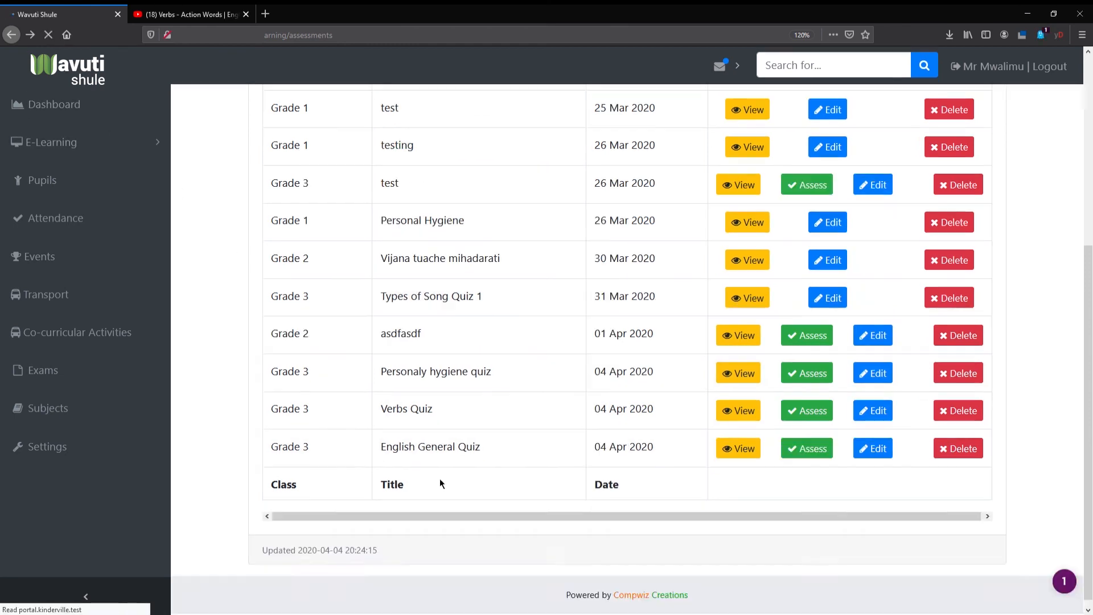
left_click(795, 454)
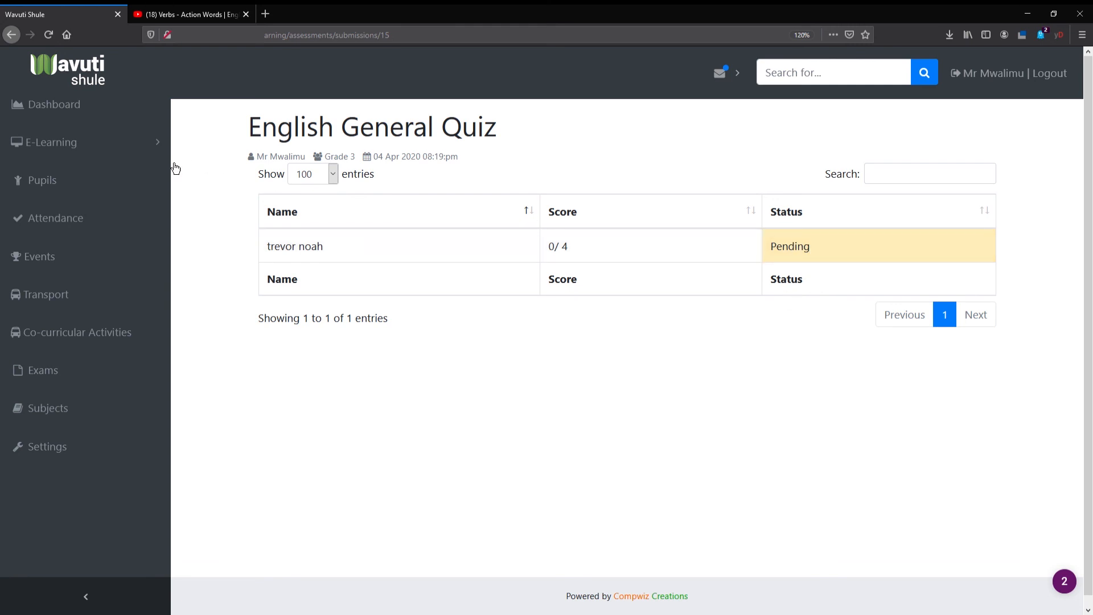
- Open the list of e-learning lessons
left_click(122, 149)
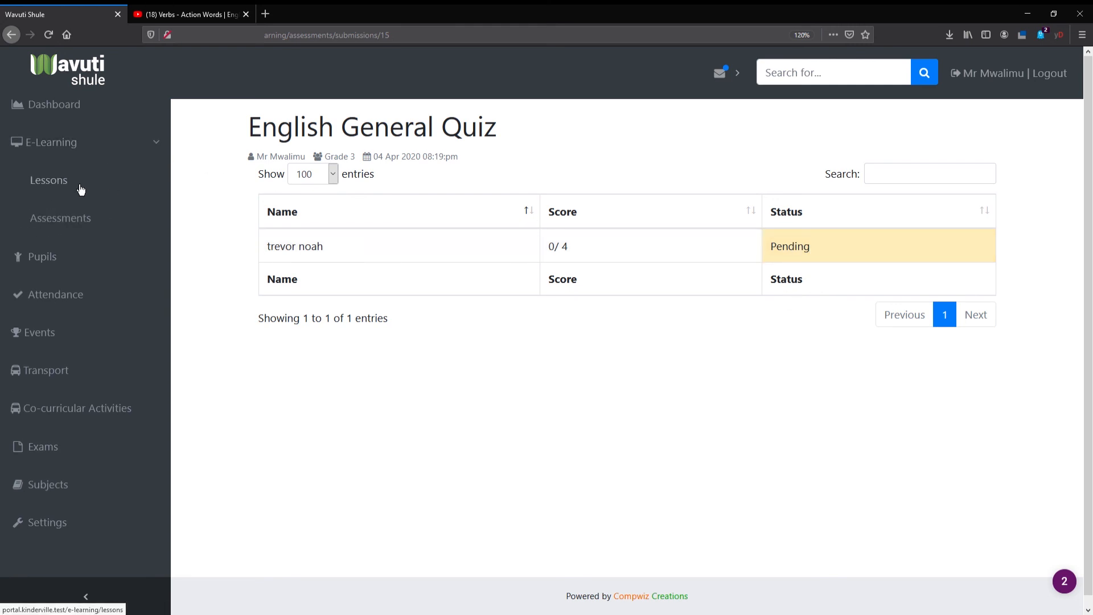
left_click(82, 181)
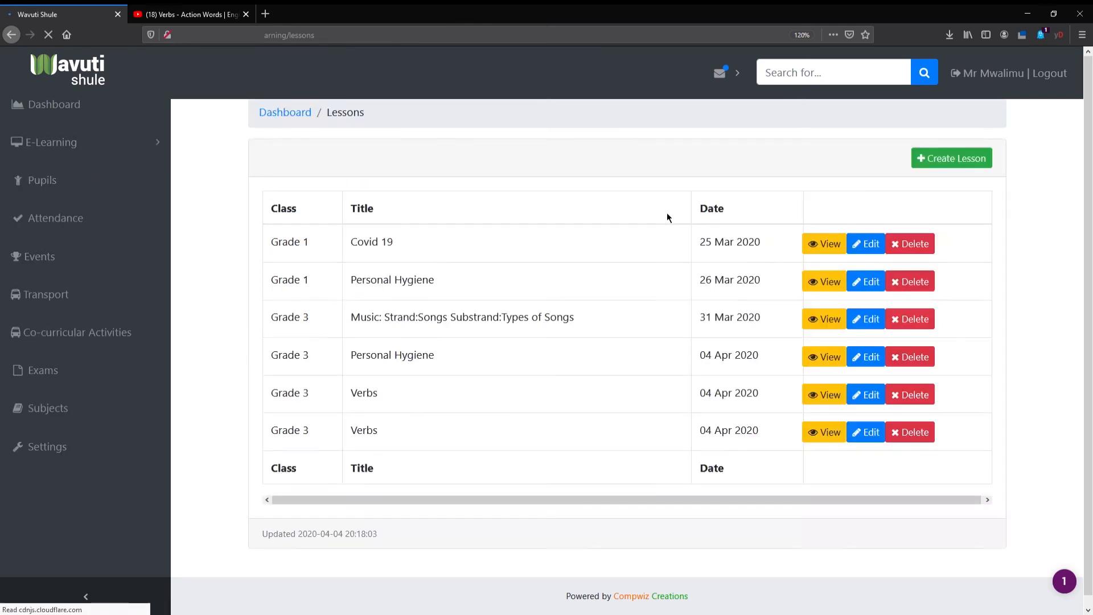